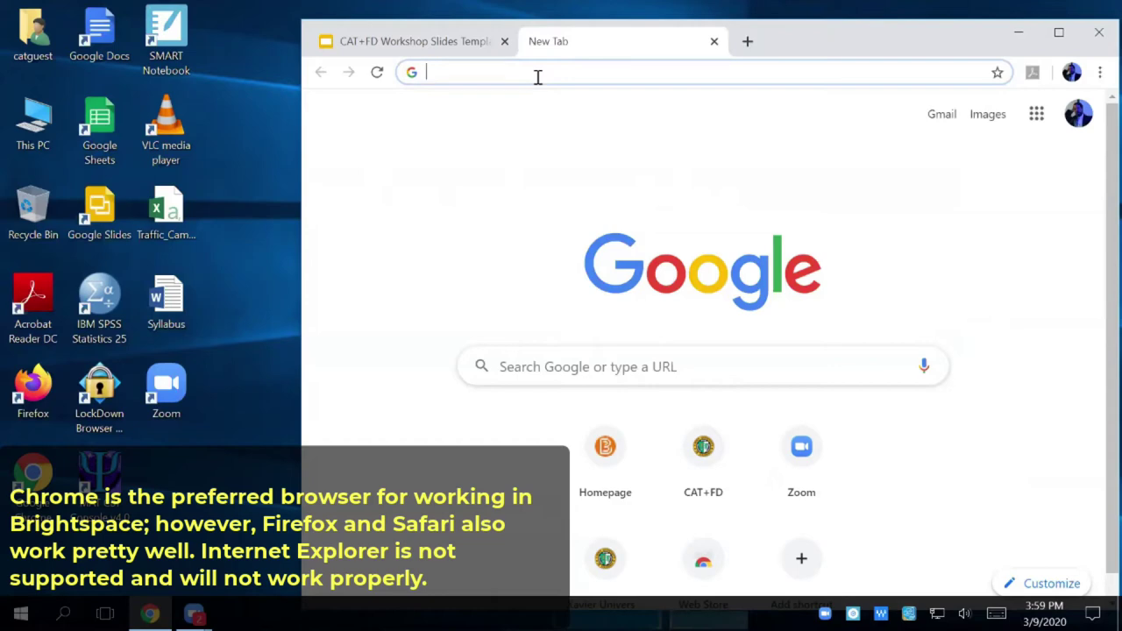
- Enter the learn.xula.edu address in Chrome's address bar
text(lear)
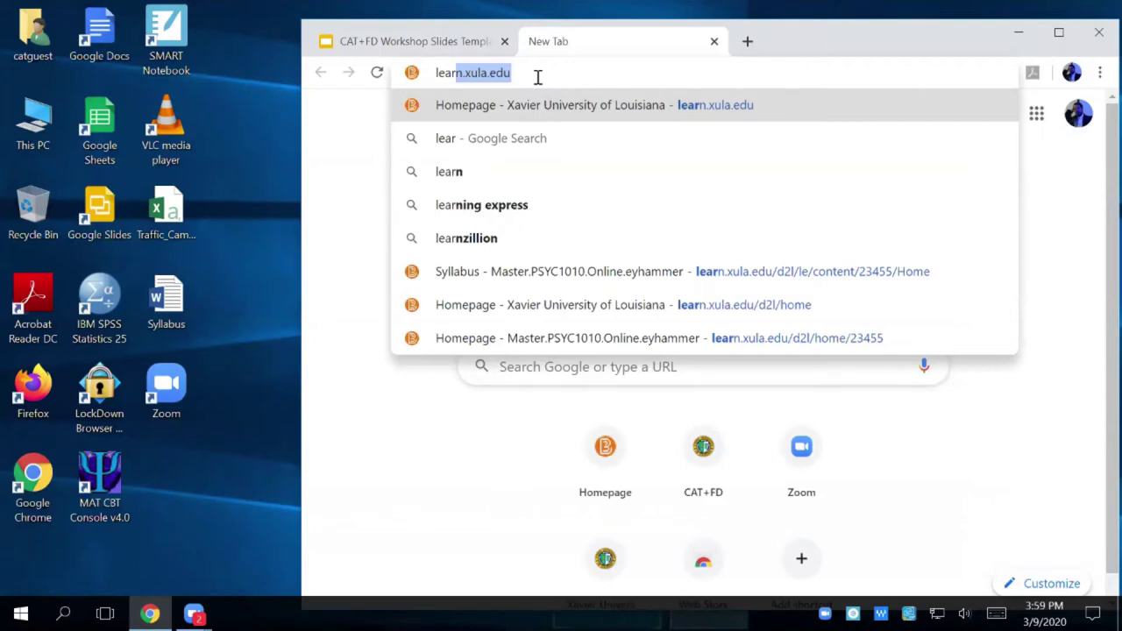
- Load learn.xula.edu and sign in with the university username and password
text(n.xula.edu)
key(Return)
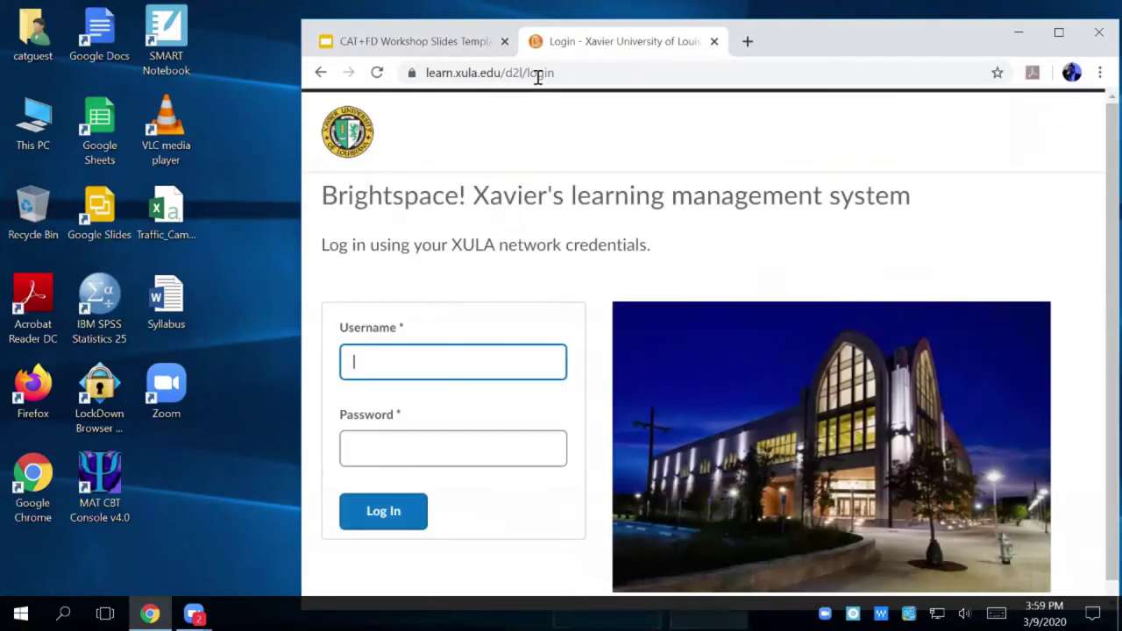
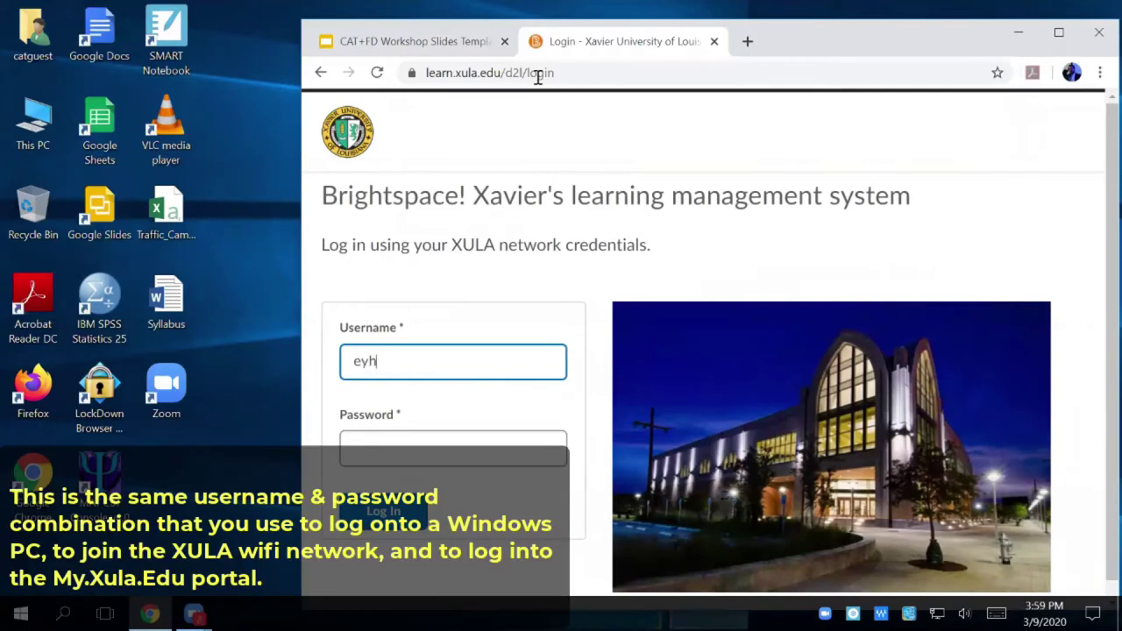
key(Tab)
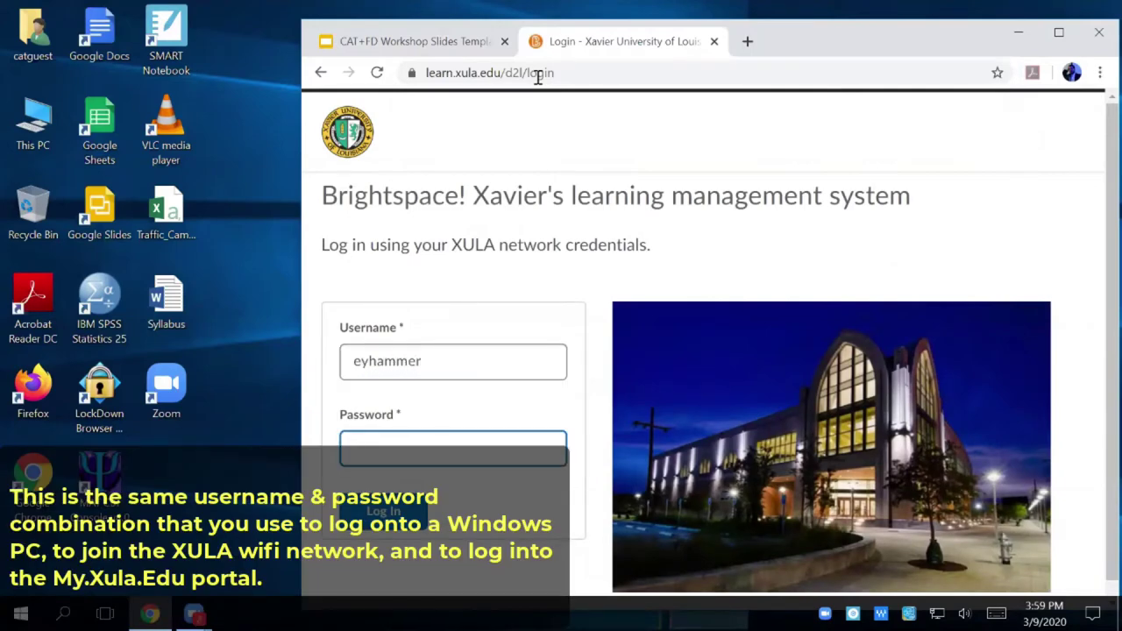
text(***********)
key(Return)
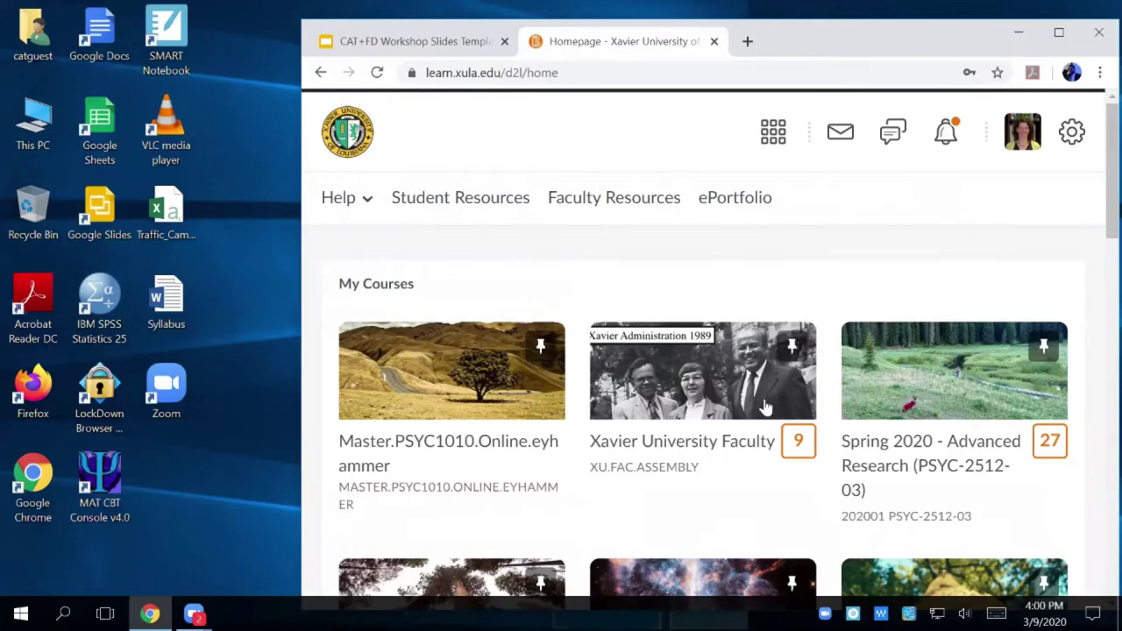
- Unpin the Xavier University Faculty tile, then the College of Arts and Sciences Assembly tile
mouse_move(776, 348)
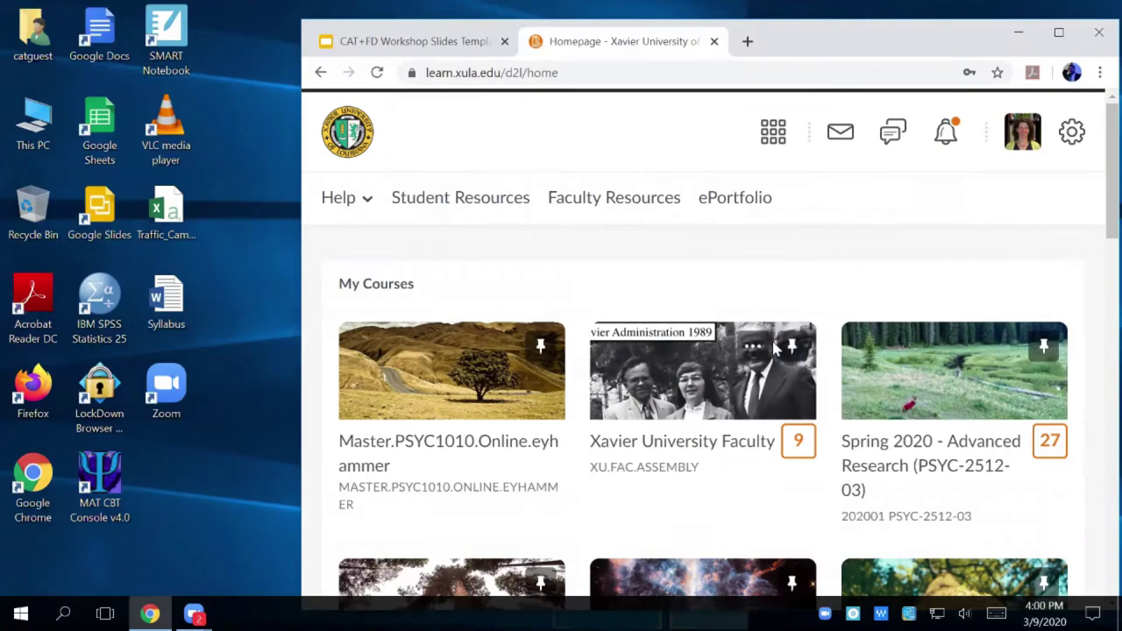
scroll(772, 338, down, 3)
scroll(789, 346, up, 3)
click(792, 349)
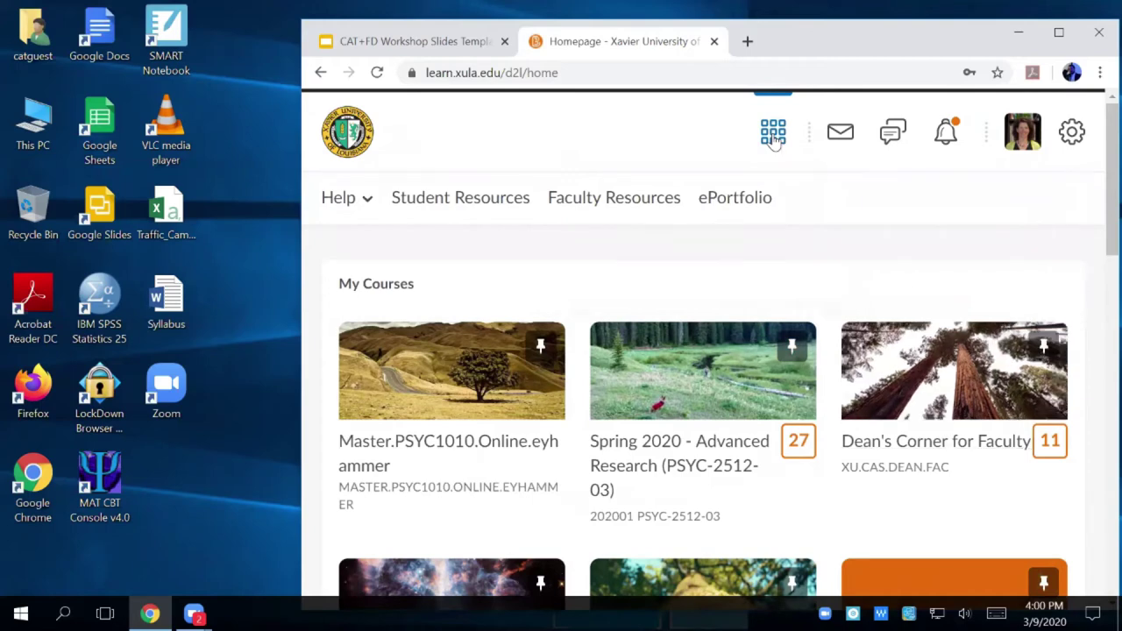
click(773, 136)
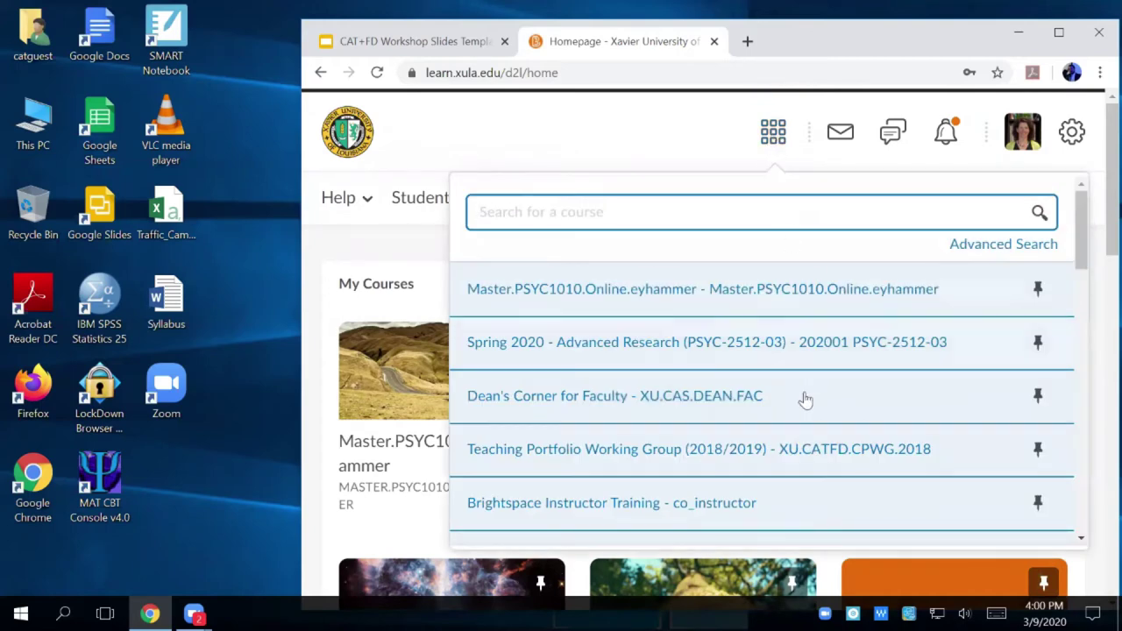
scroll(813, 425, down, 5)
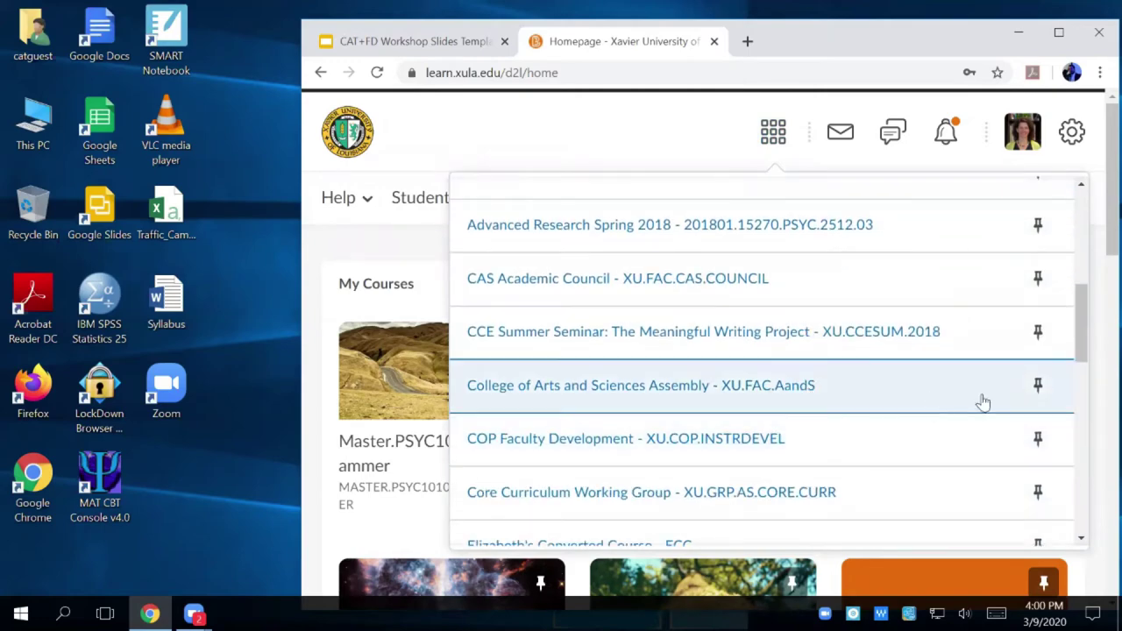
scroll(816, 307, up, 5)
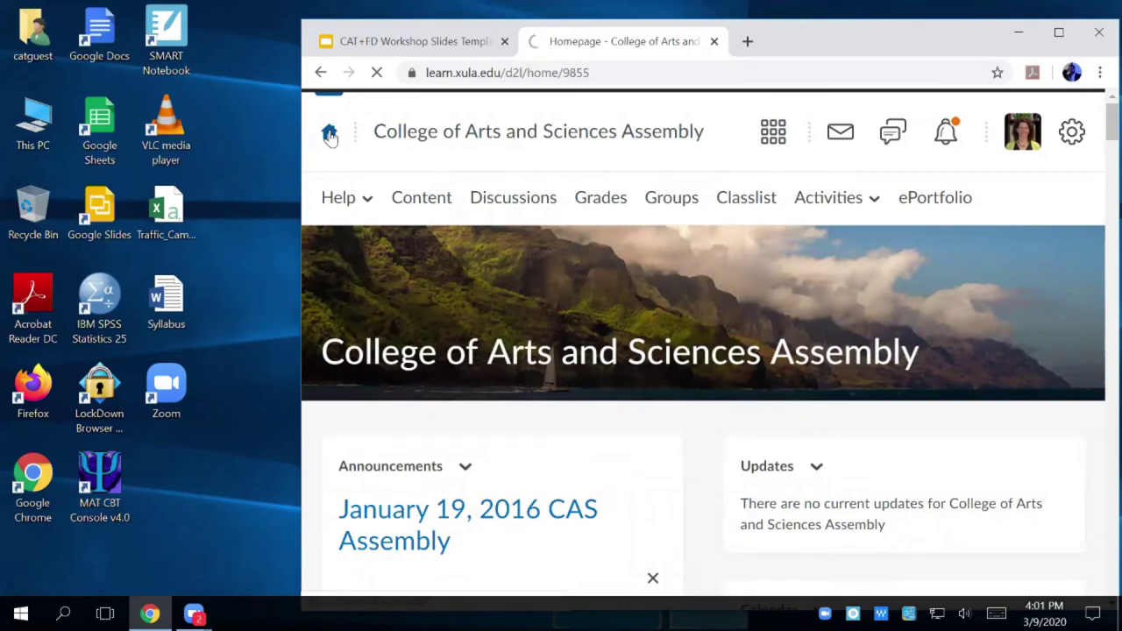
click(330, 133)
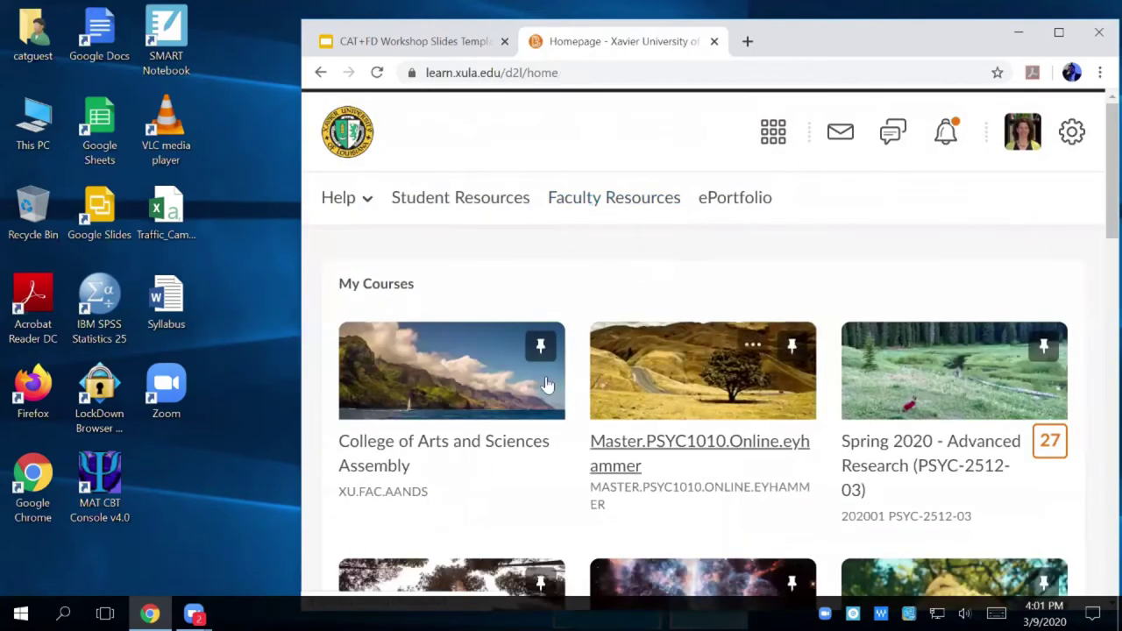
click(540, 345)
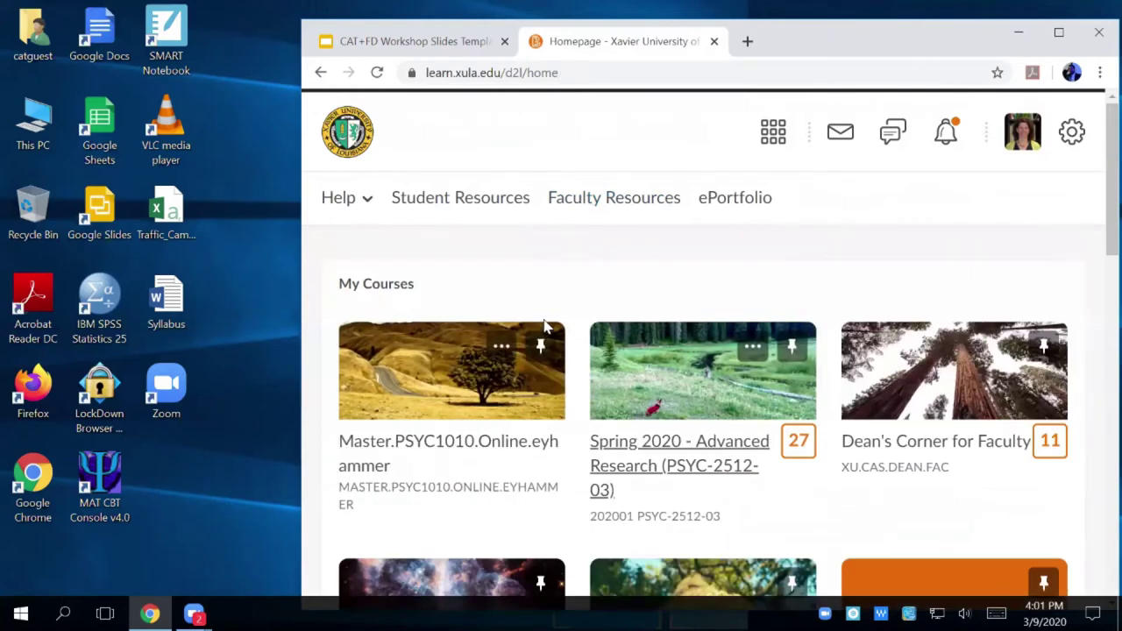
- Enter the Master.PSYC1010.Online course and go to its Content page
click(453, 360)
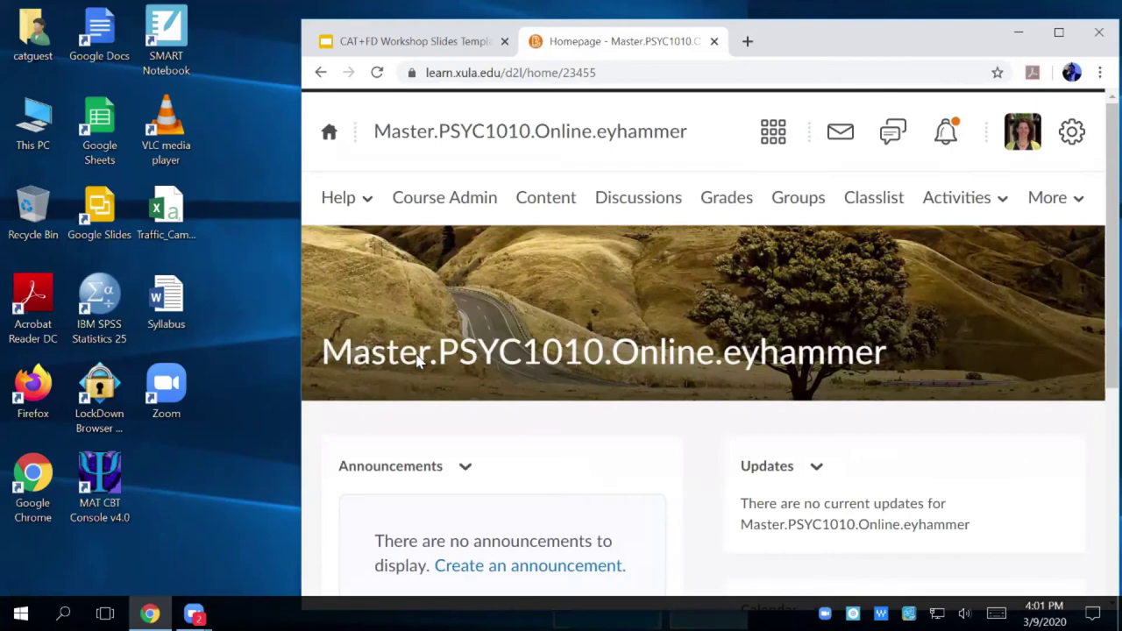
click(537, 202)
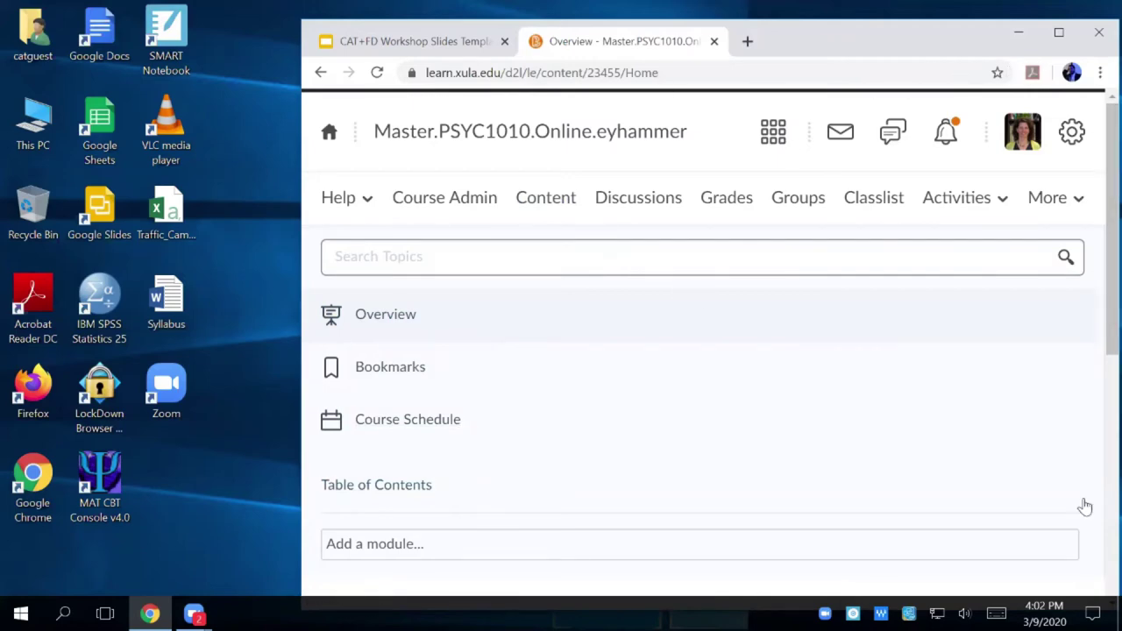
- Maximize the browser and add a module named 'Syllabus' to the Table of Contents
click(1060, 33)
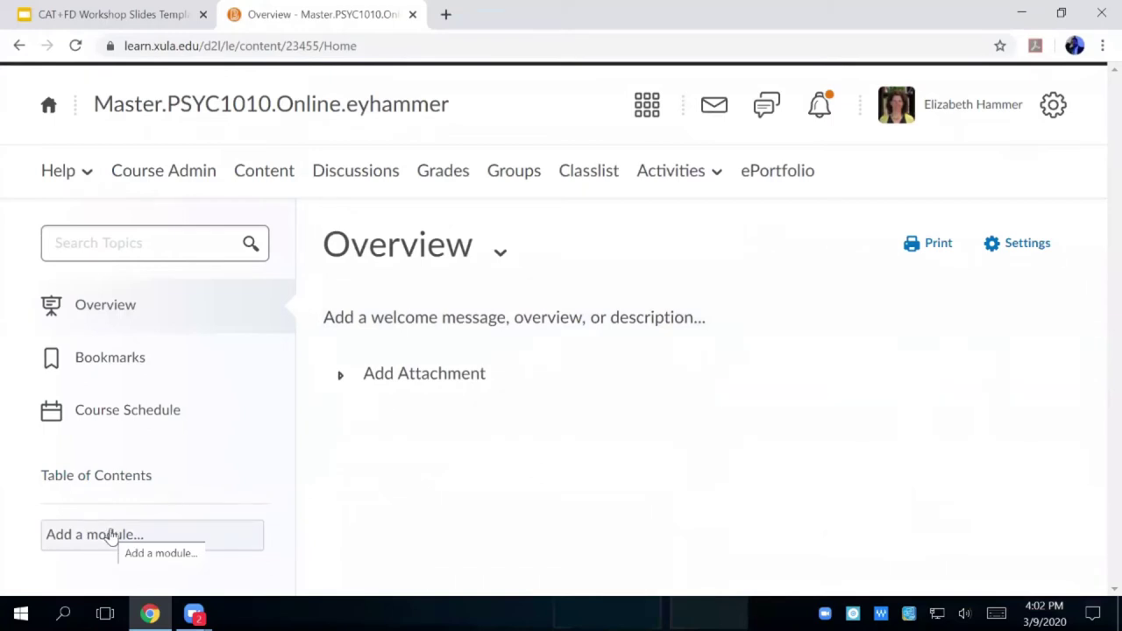
click(110, 533)
text(Syllabus)
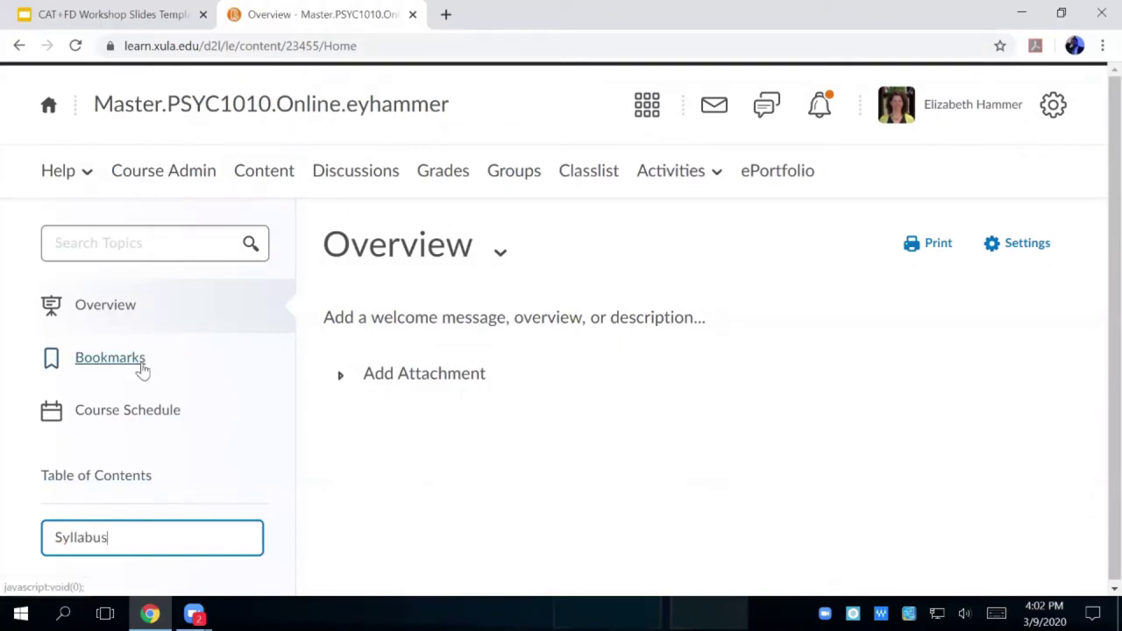
key(Return)
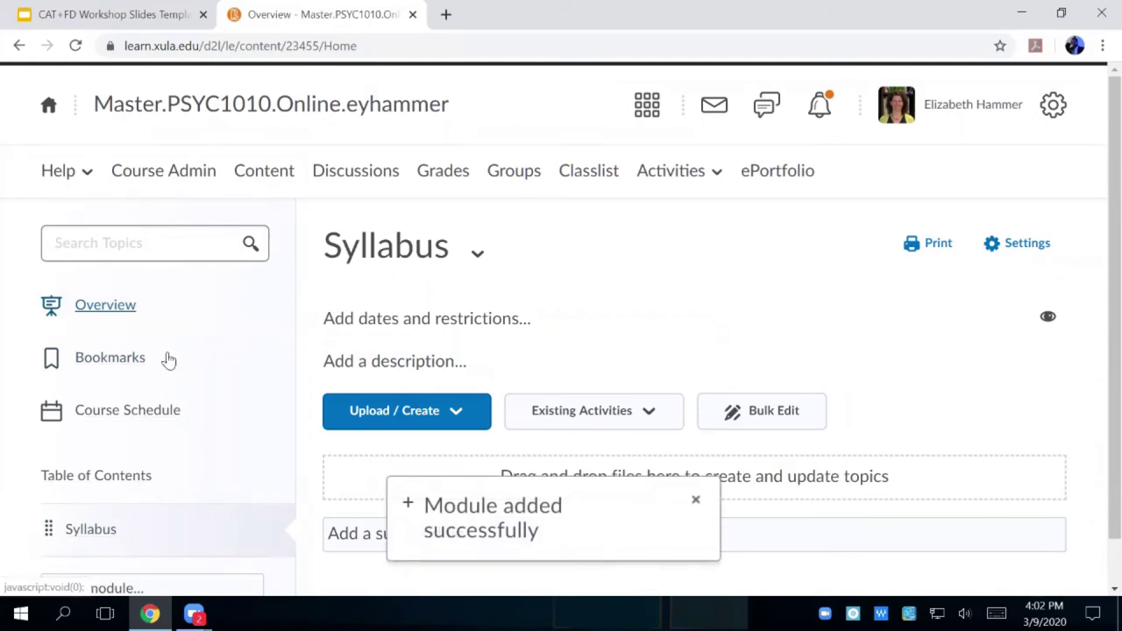
scroll(105, 439, down, 1)
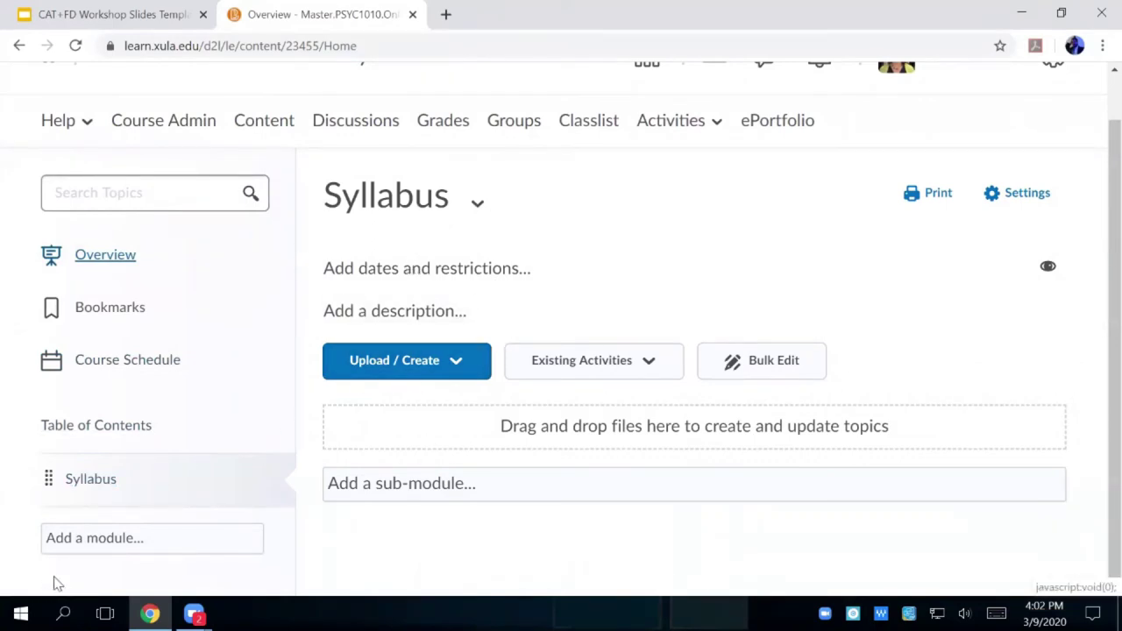
- Upload Syllabus.docx from the computer into the Syllabus module, keeping it as a new file
click(430, 361)
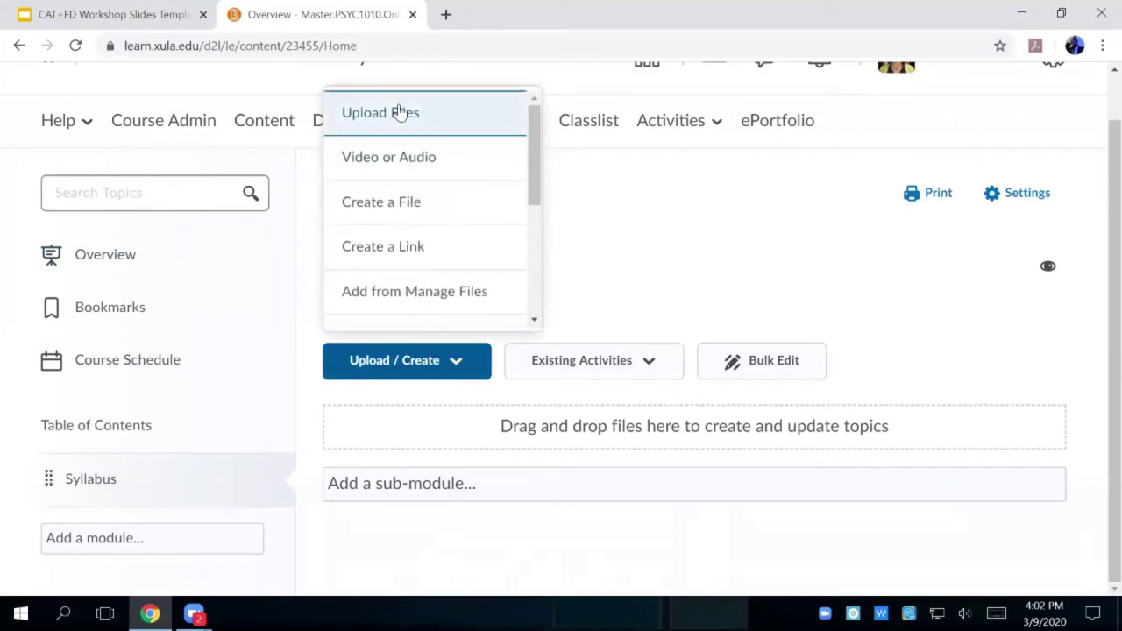
click(401, 112)
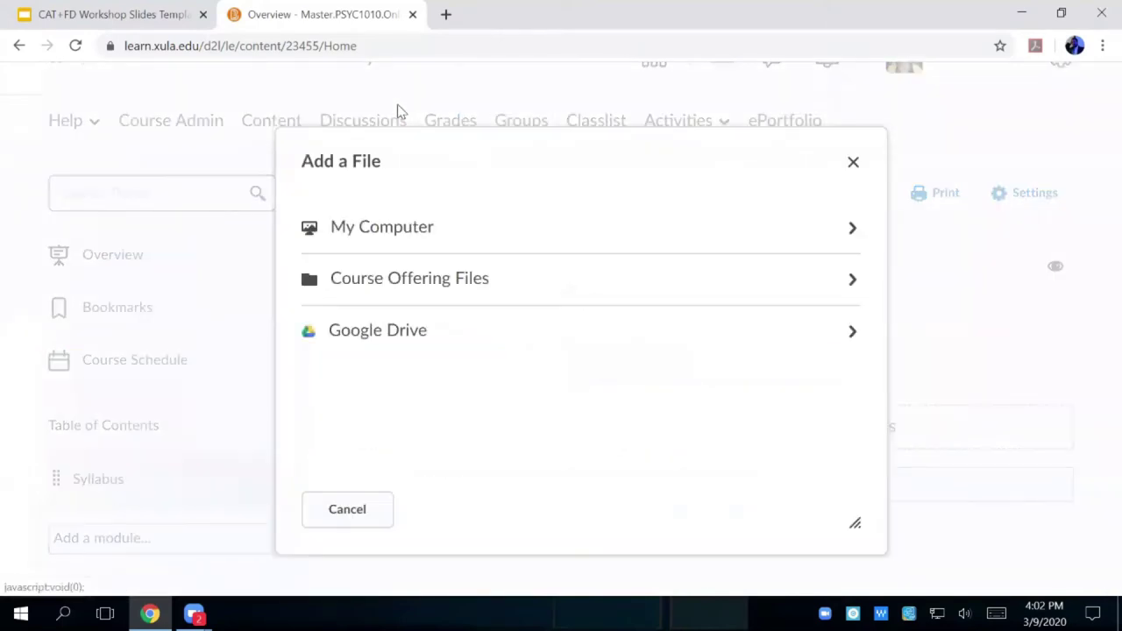
click(375, 231)
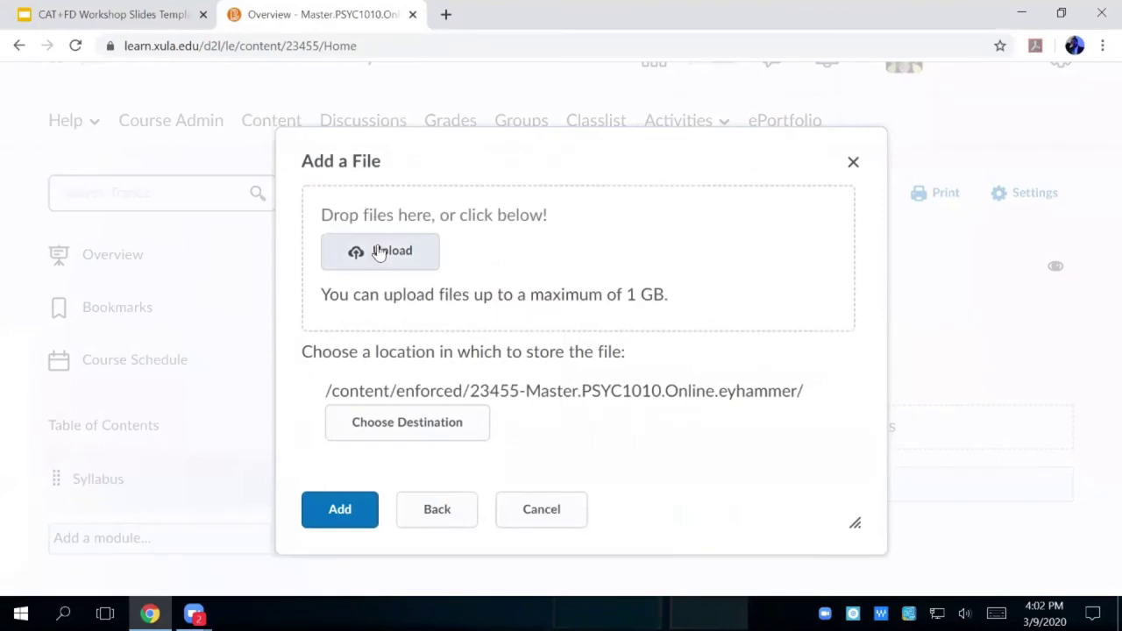
click(379, 251)
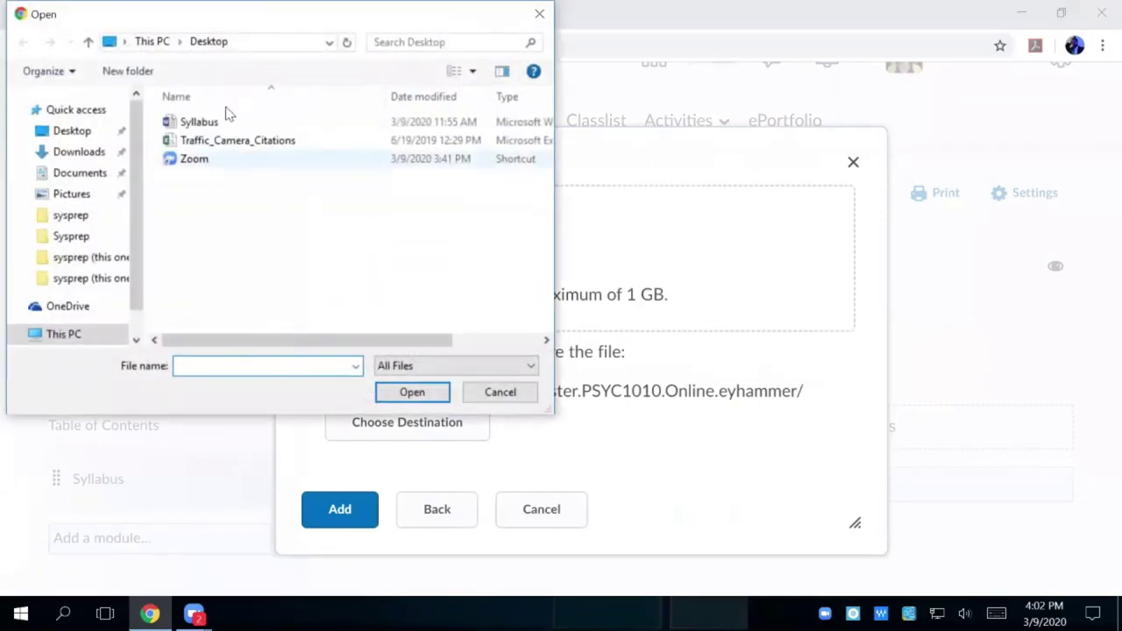
double_click(188, 123)
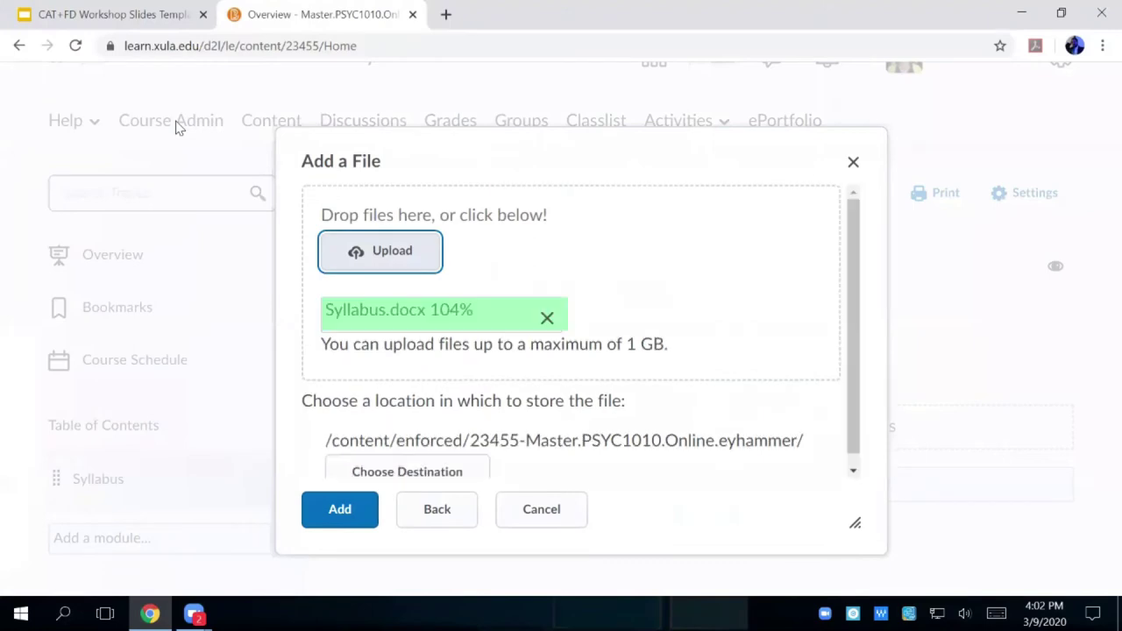
click(349, 511)
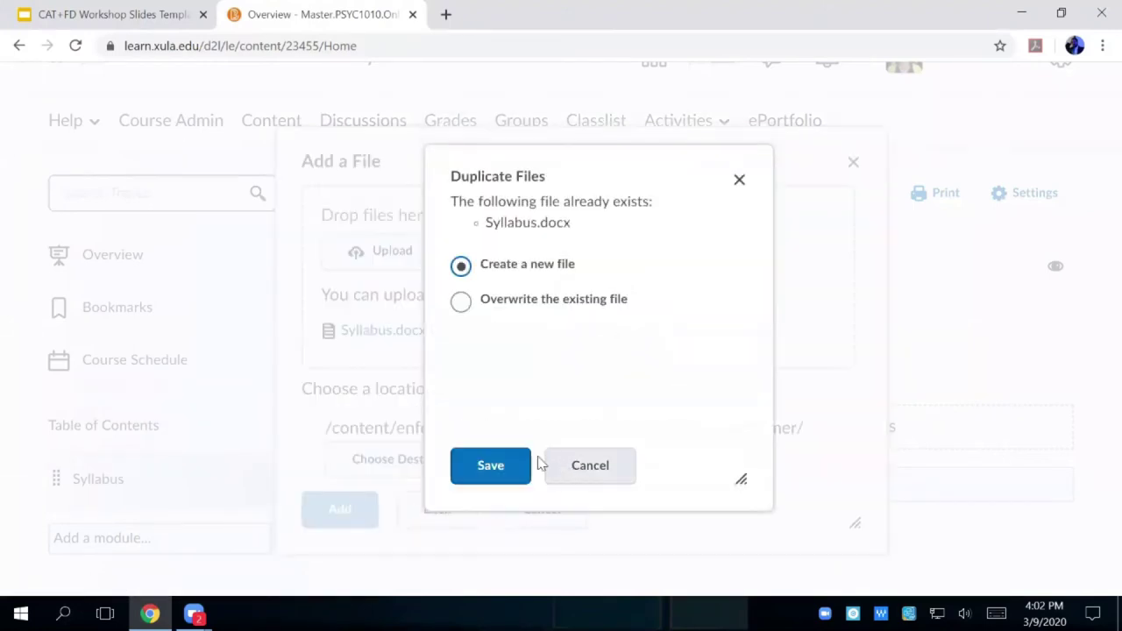
click(504, 469)
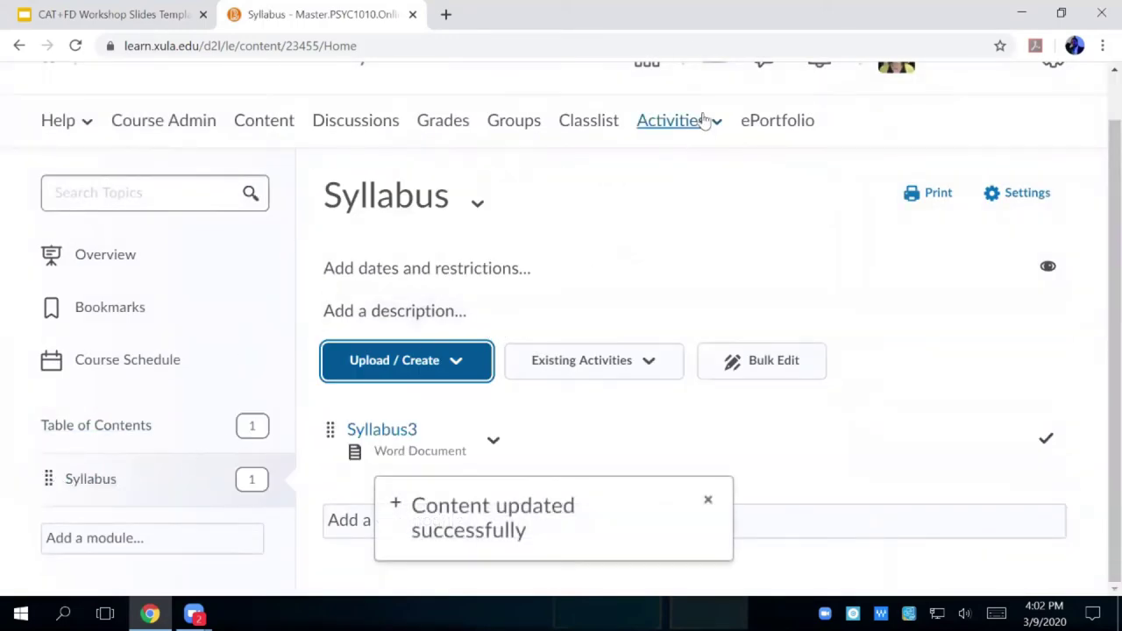
- Preview the course Content as a student, then return to the Brightspace home page
scroll(1002, 169, up, 1)
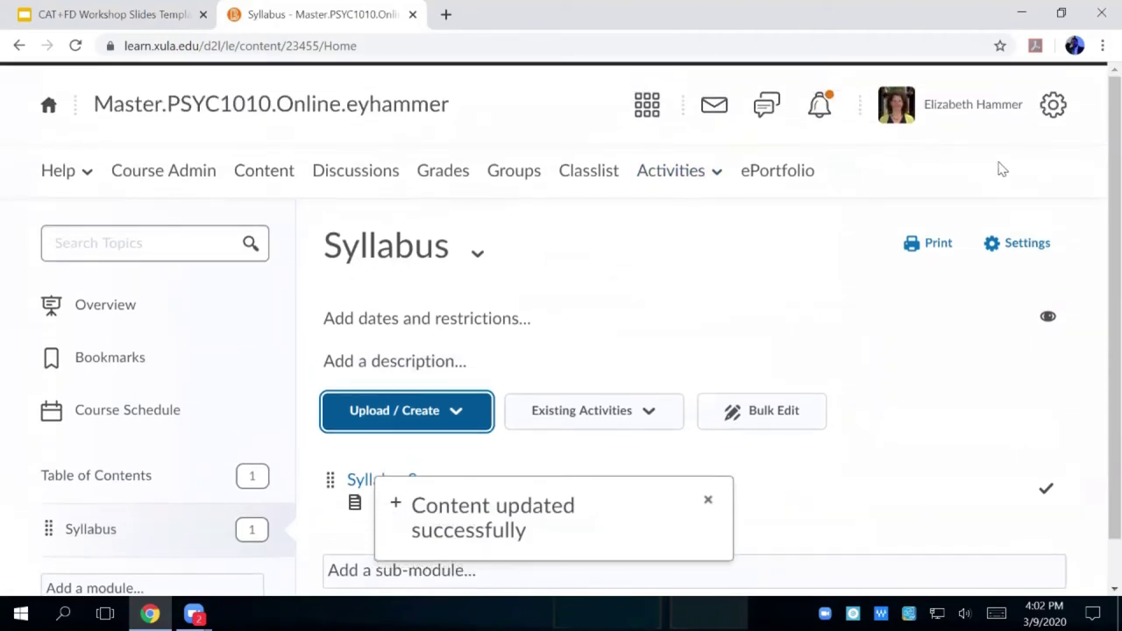
click(960, 110)
click(905, 173)
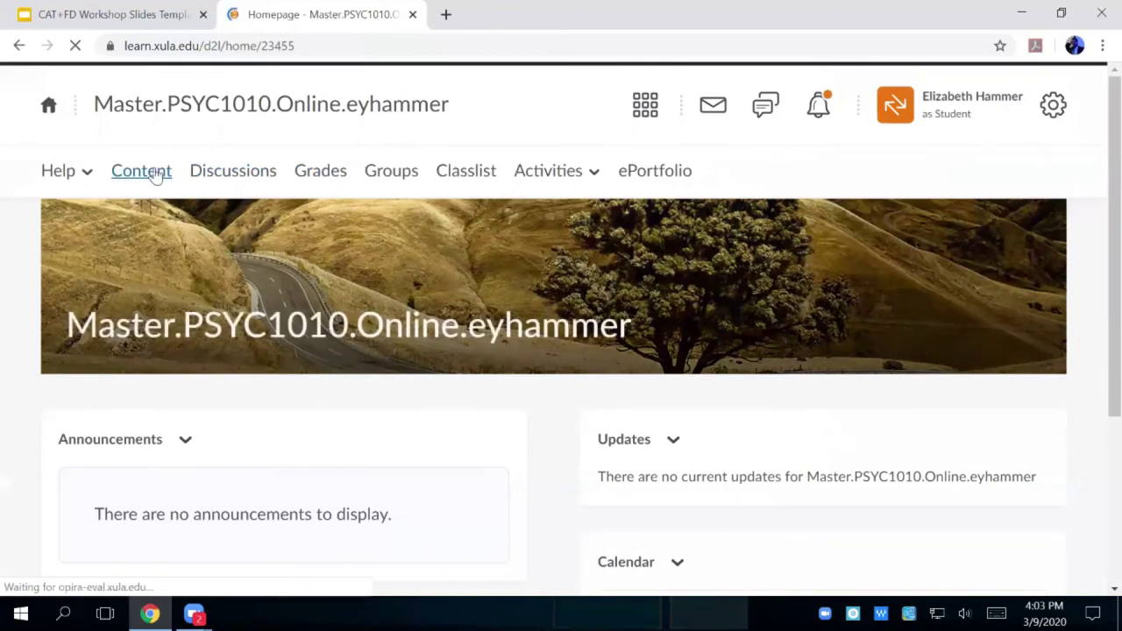
click(141, 170)
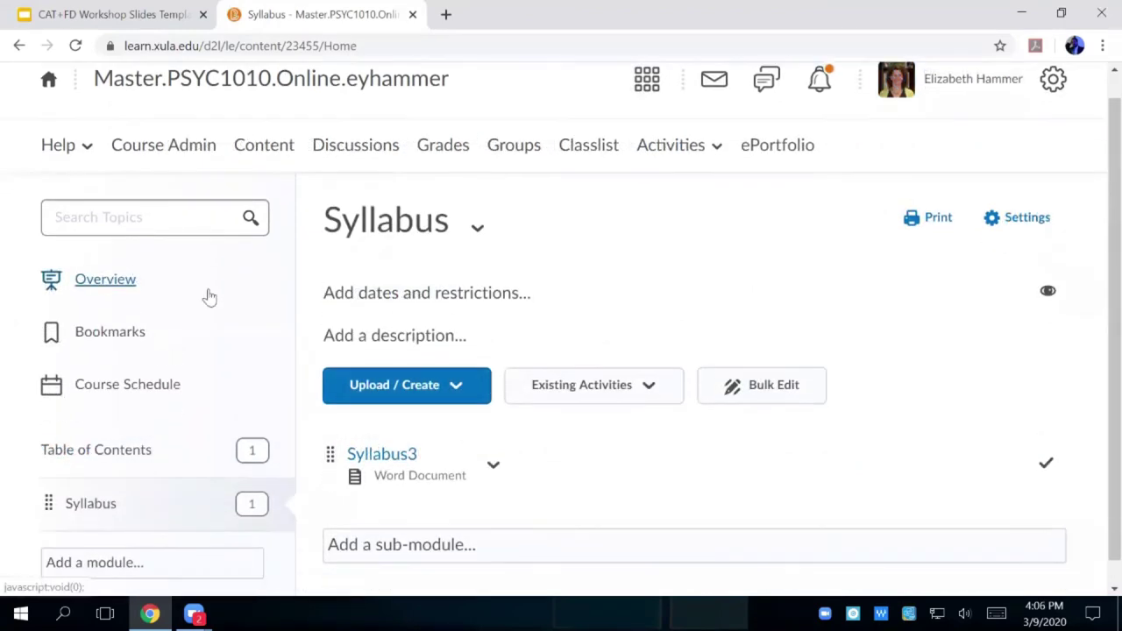
scroll(208, 299, down, 1)
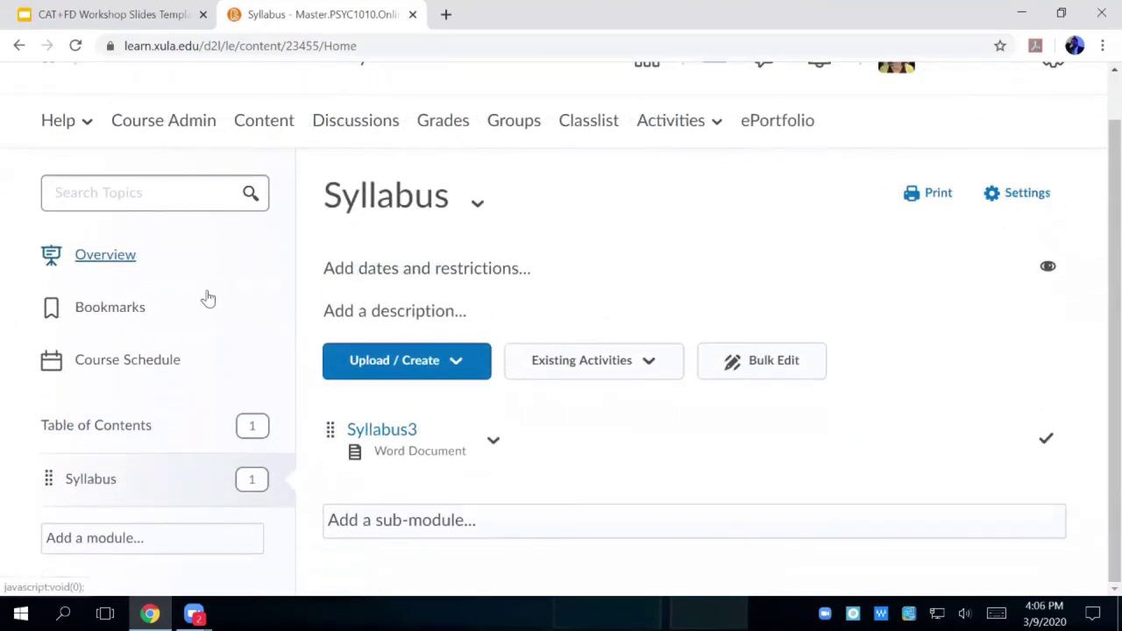
scroll(118, 541, up, 1)
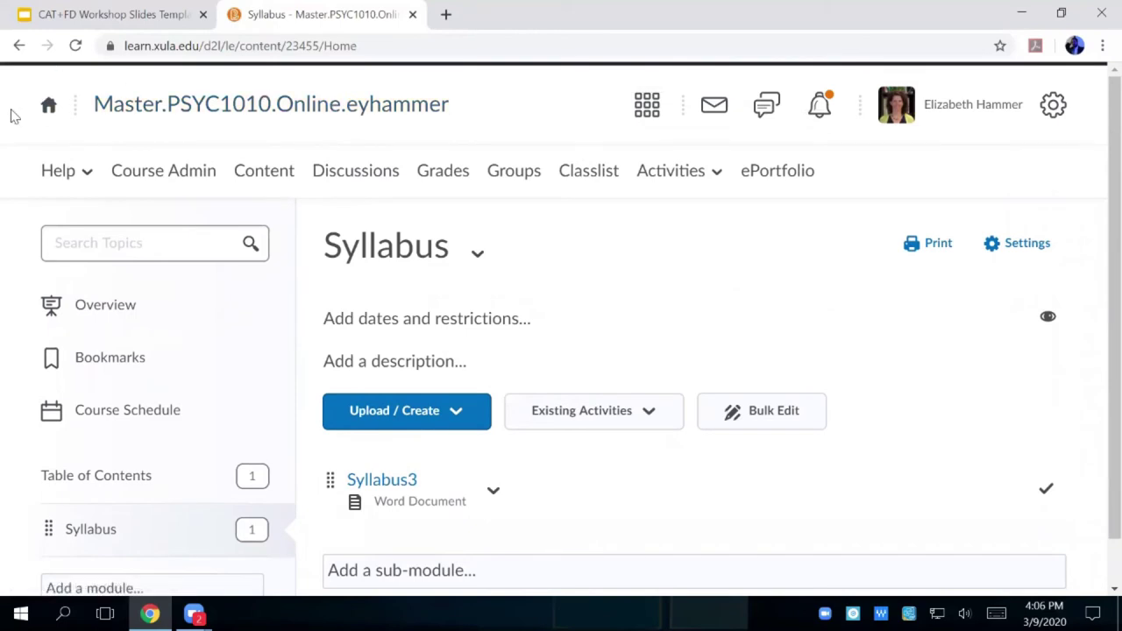
click(48, 106)
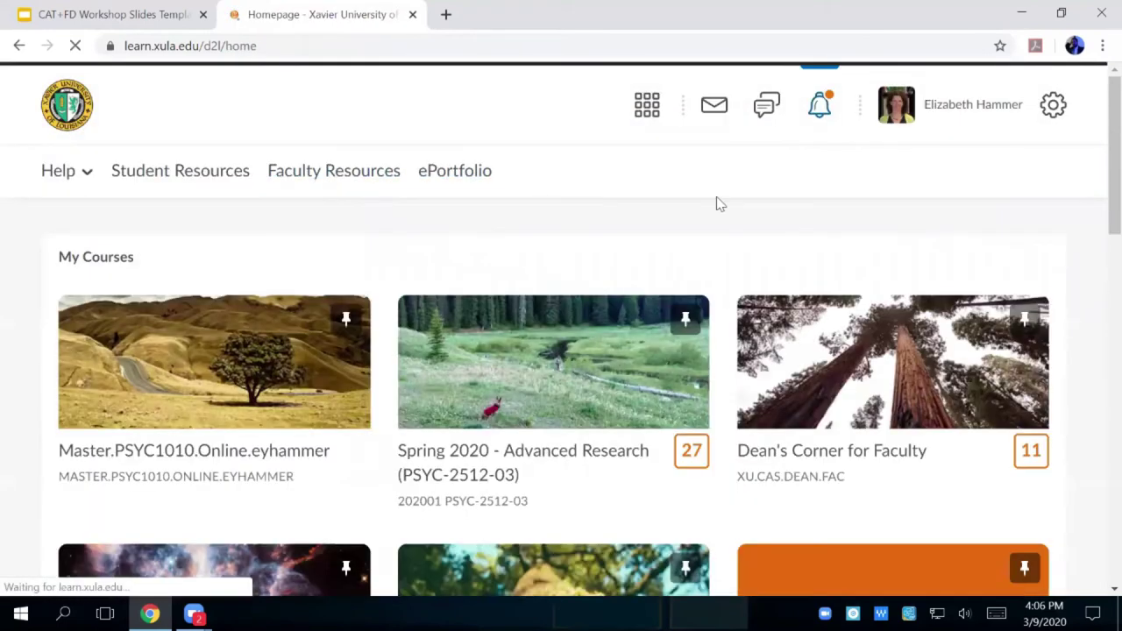
- Open the Spring 2020 Advanced Research course
click(537, 414)
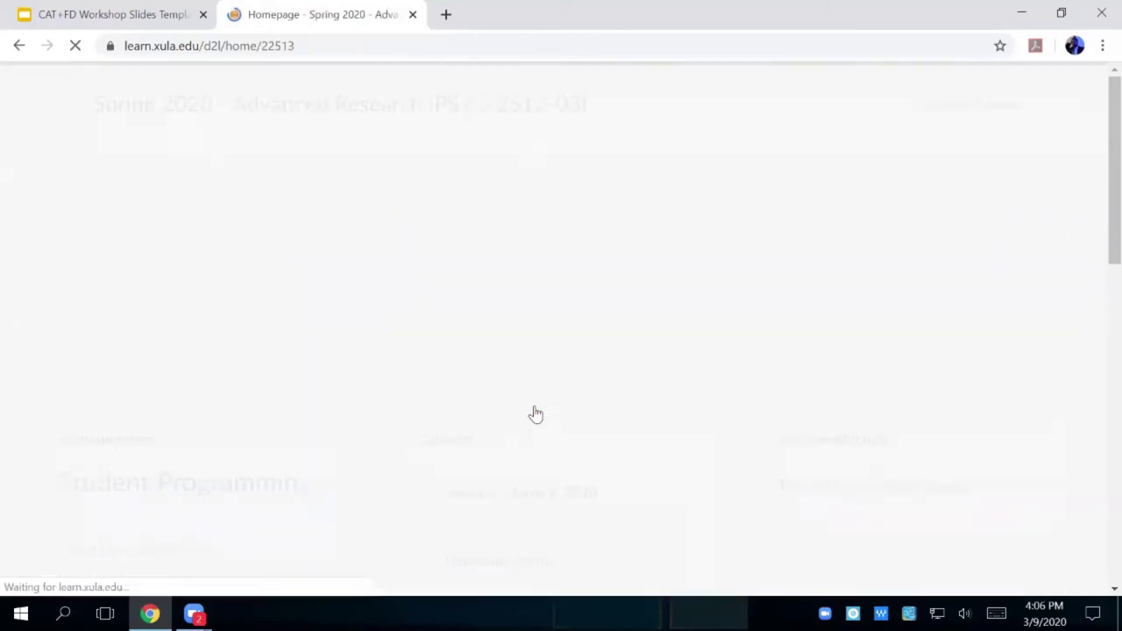
scroll(538, 414, down, 5)
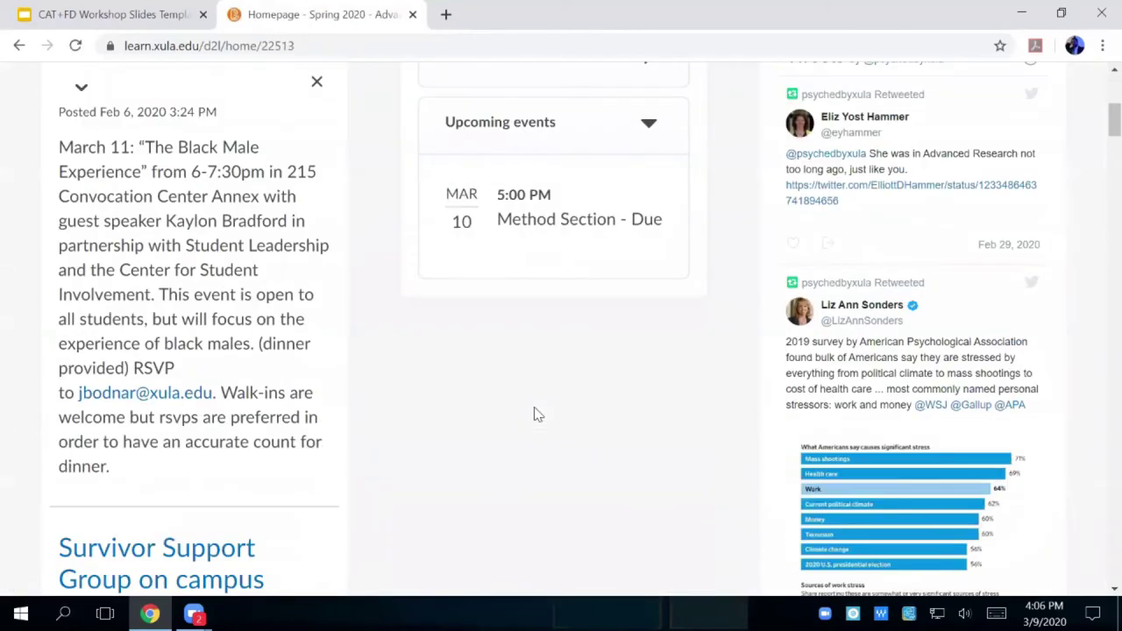
scroll(538, 413, up, 5)
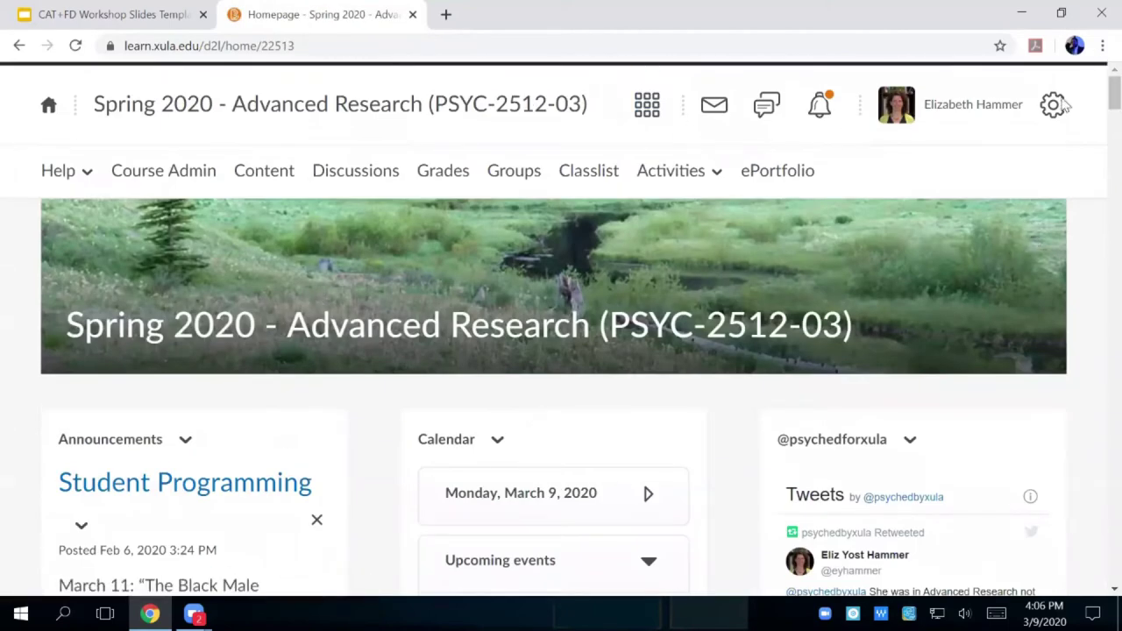
- Switch to View as Student and browse the course Content topics
click(931, 106)
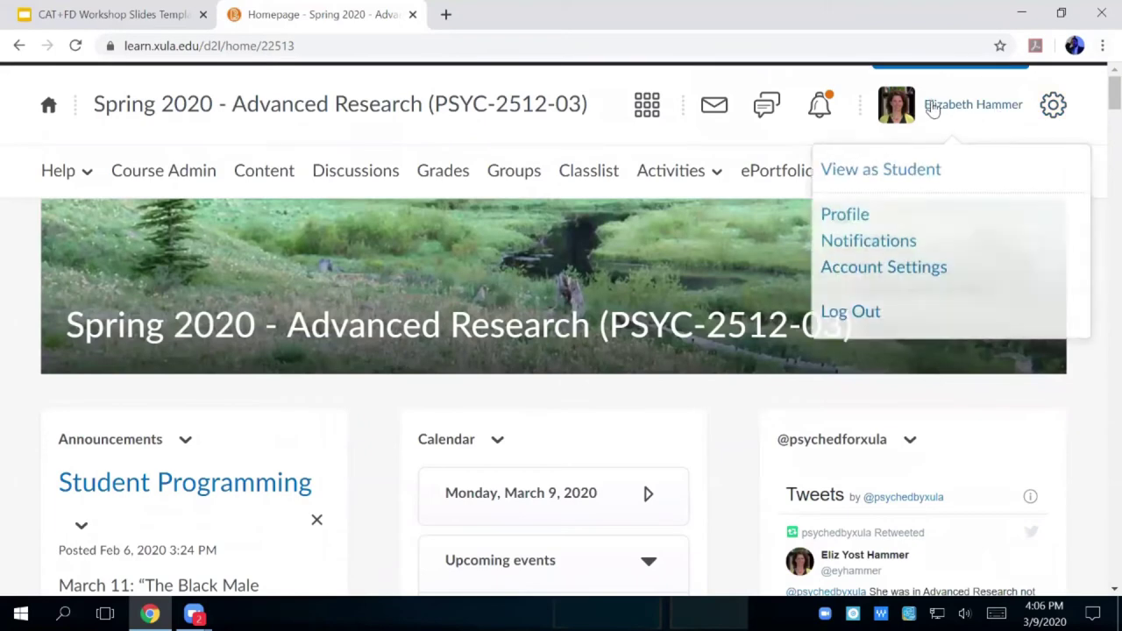
click(873, 172)
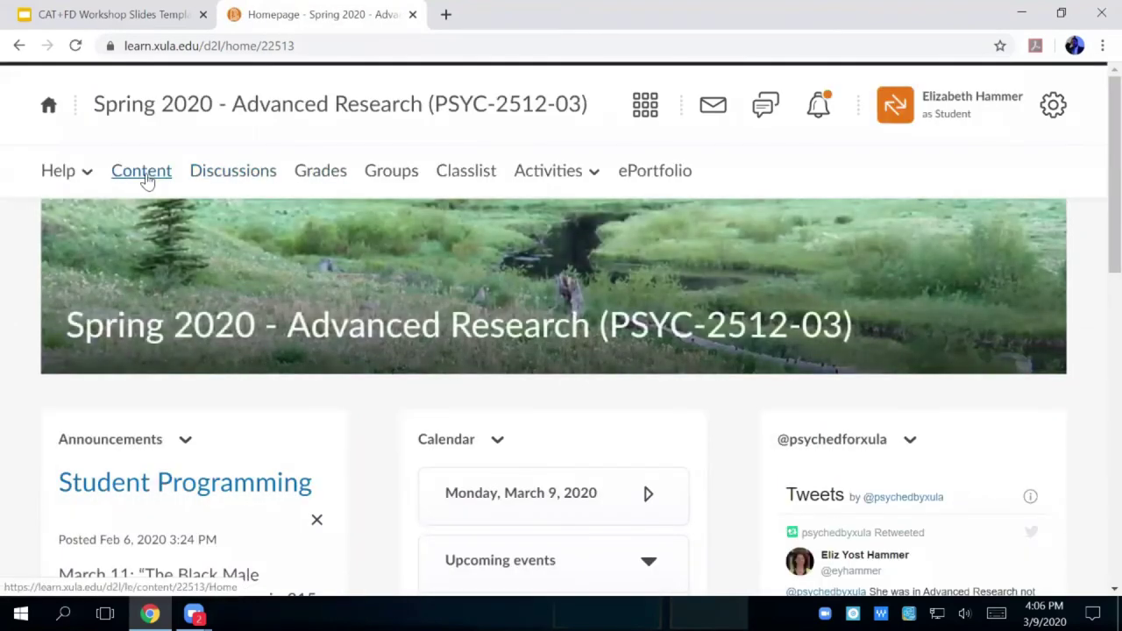
click(145, 174)
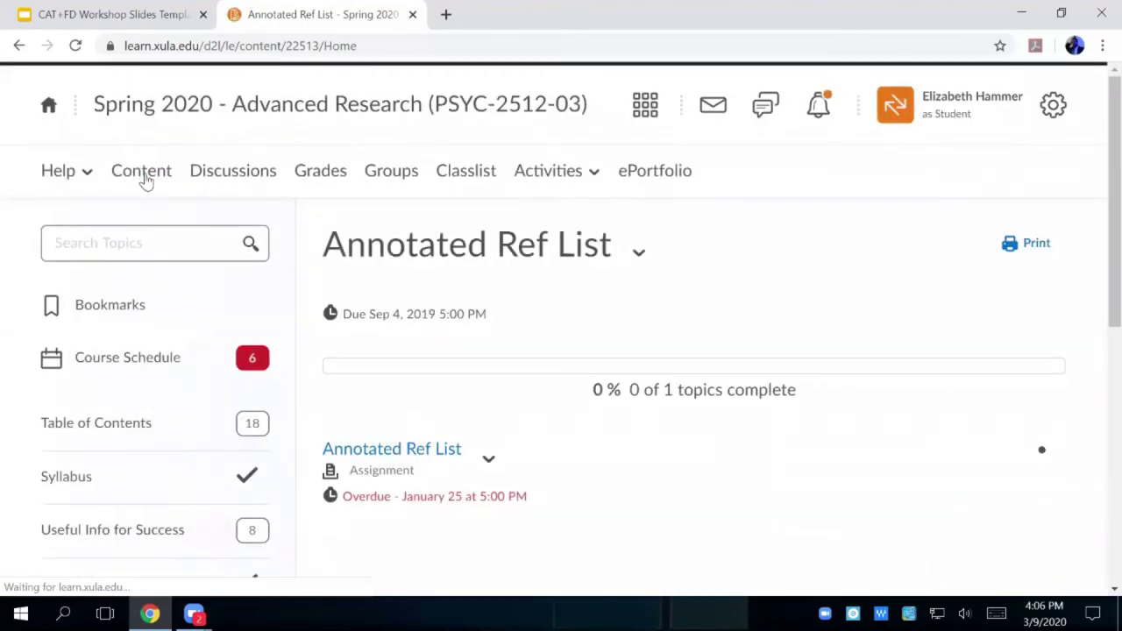
scroll(150, 400, down, 3)
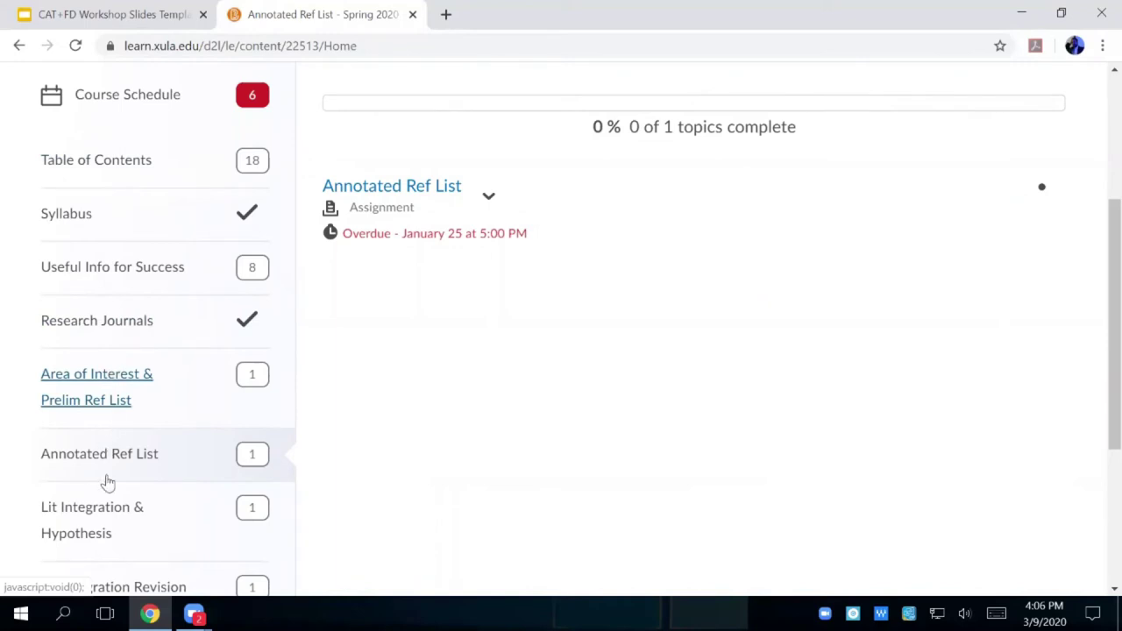
scroll(138, 426, up, 1)
scroll(137, 426, up, 2)
scroll(137, 426, down, 6)
scroll(137, 403, up, 1)
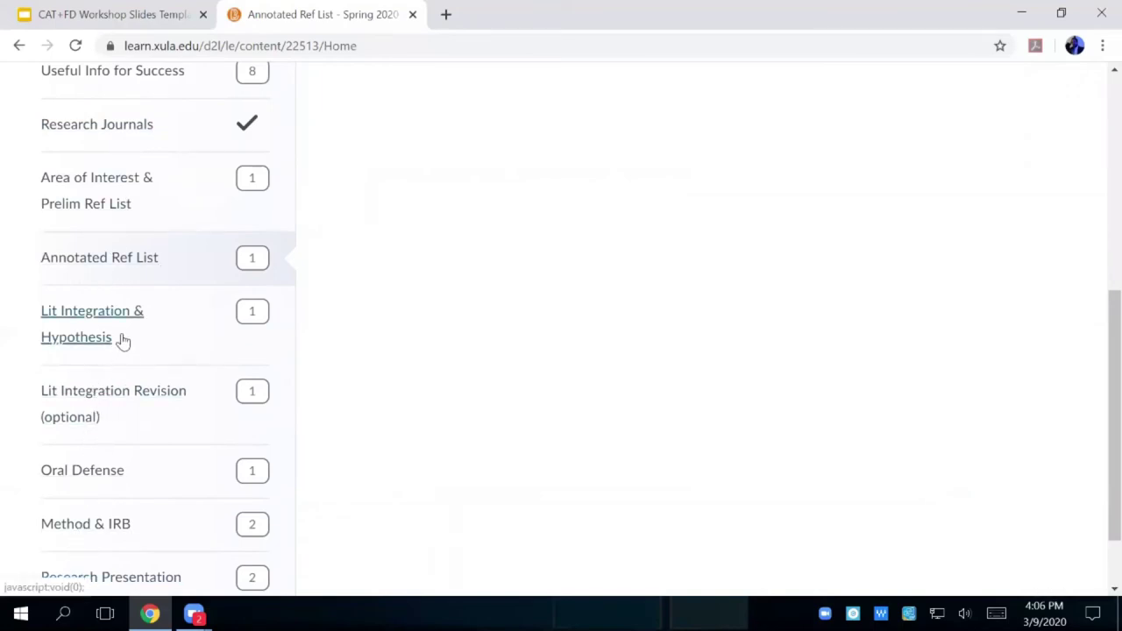
scroll(192, 221, up, 5)
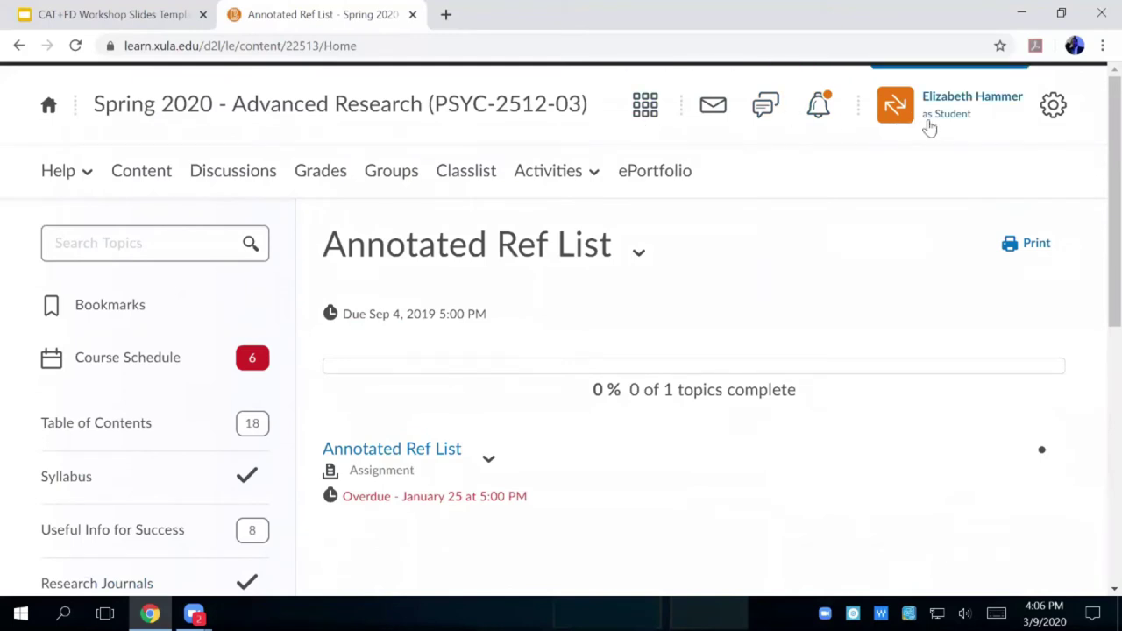
- Exit student view, re-enter View as Student, then exit again to instructor view
click(954, 103)
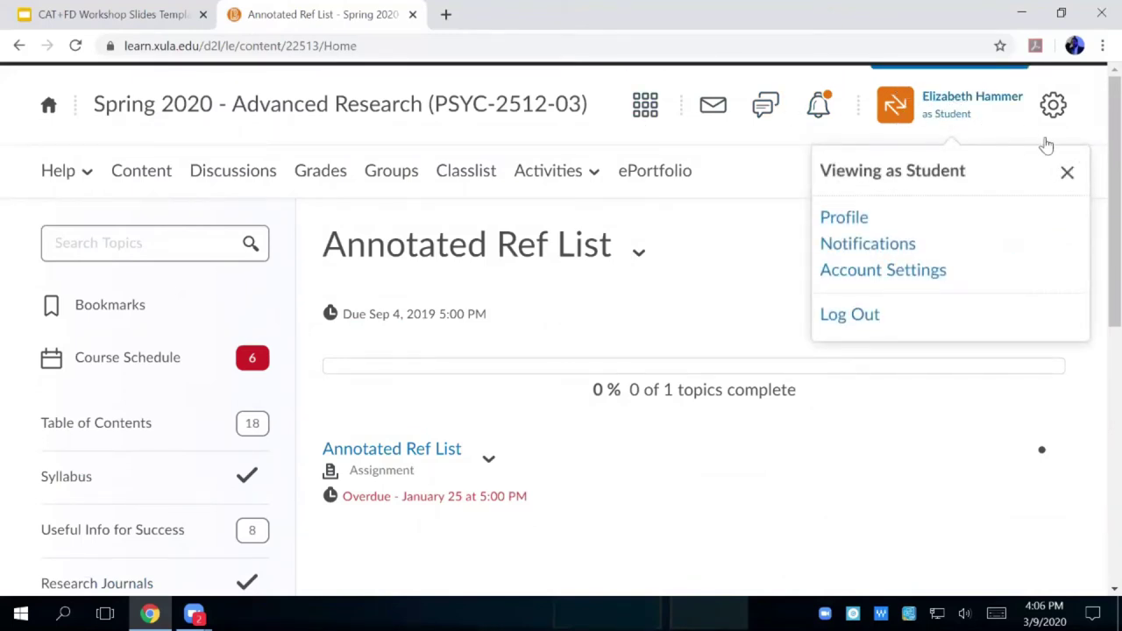
click(1067, 172)
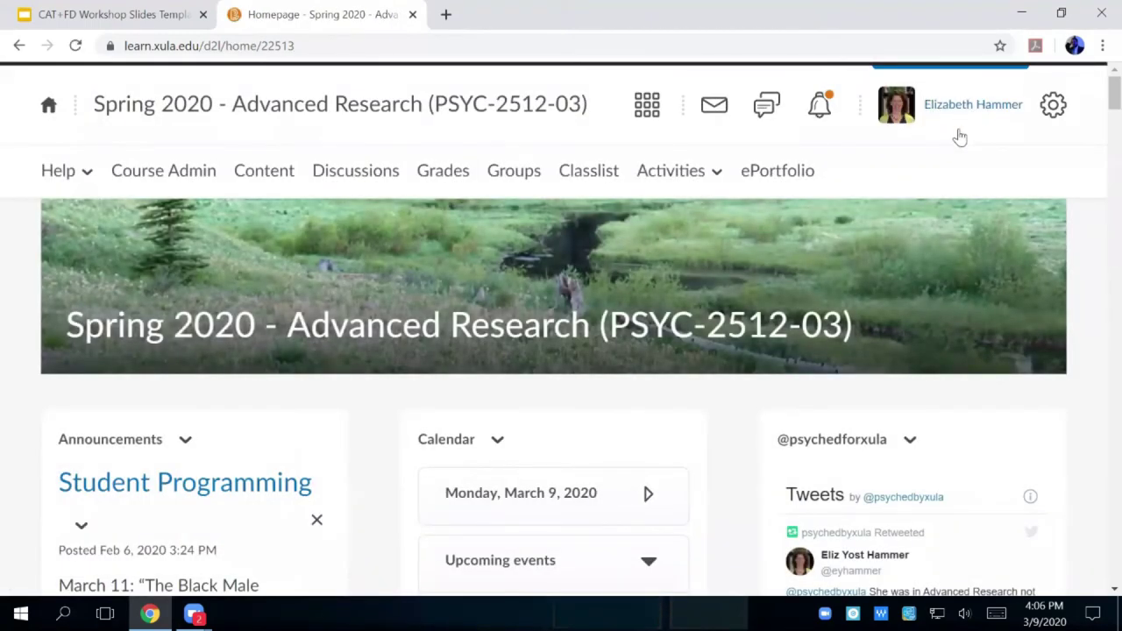
click(969, 112)
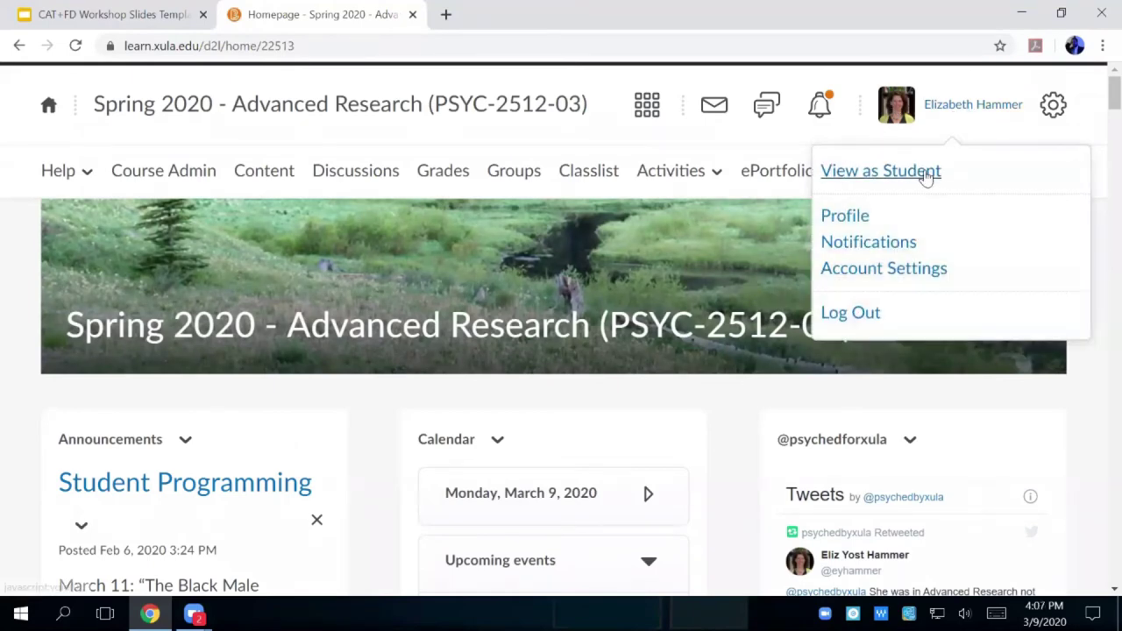
click(927, 173)
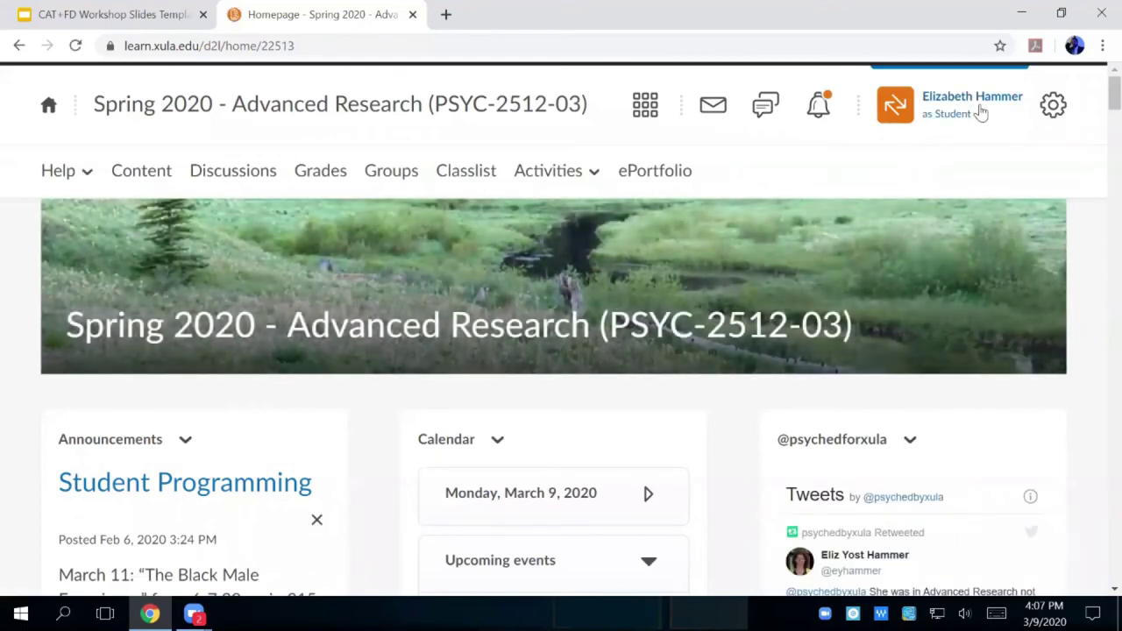
click(961, 112)
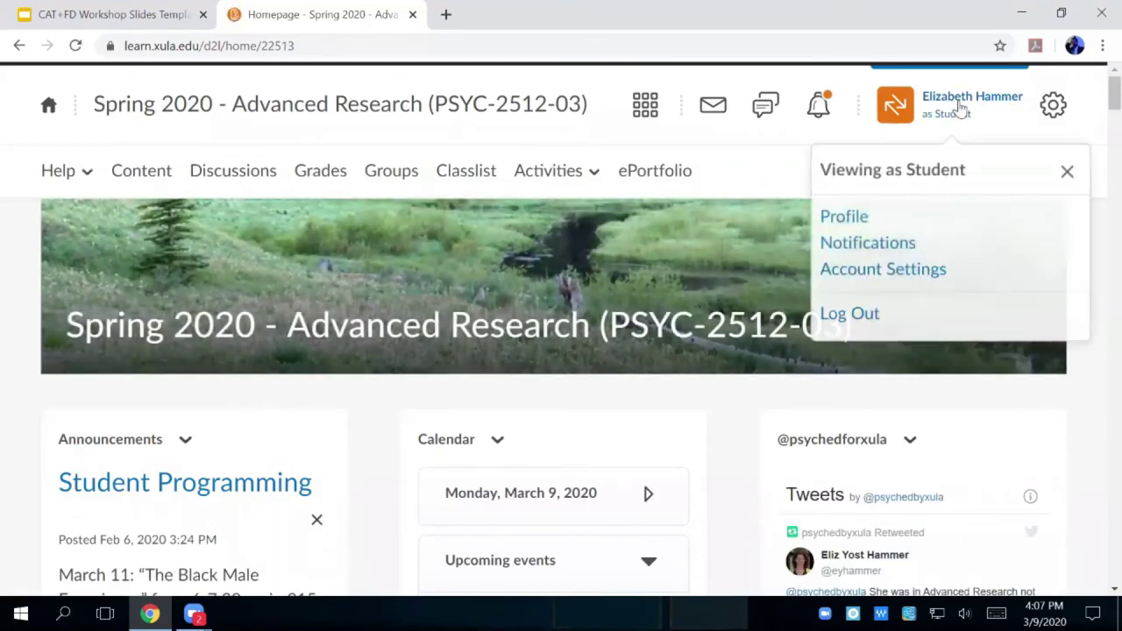
click(1066, 174)
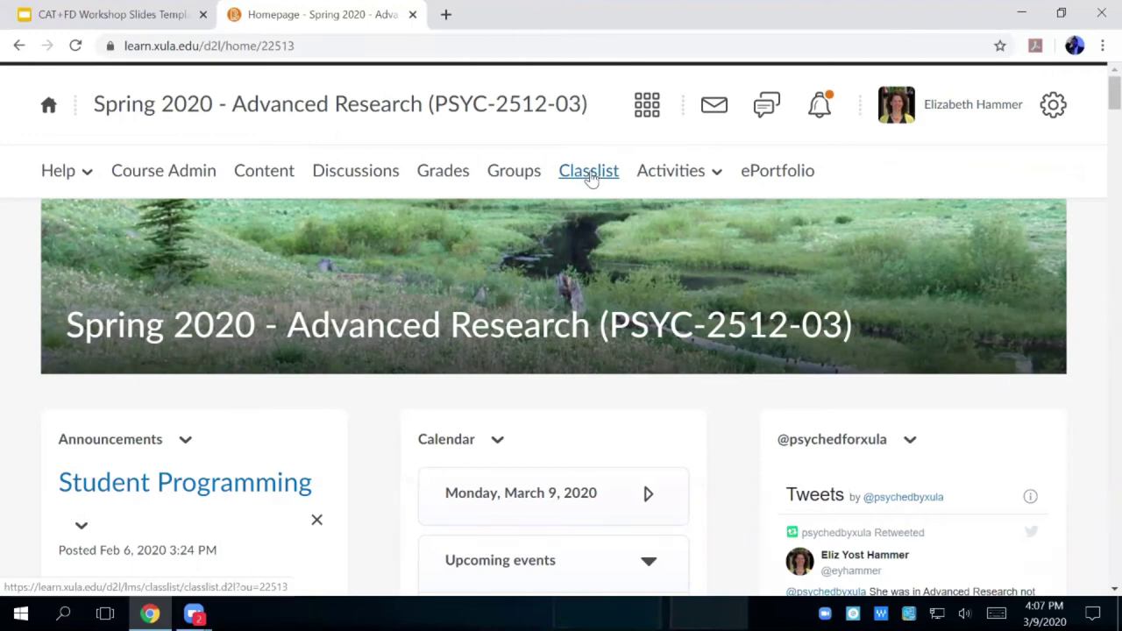
click(589, 171)
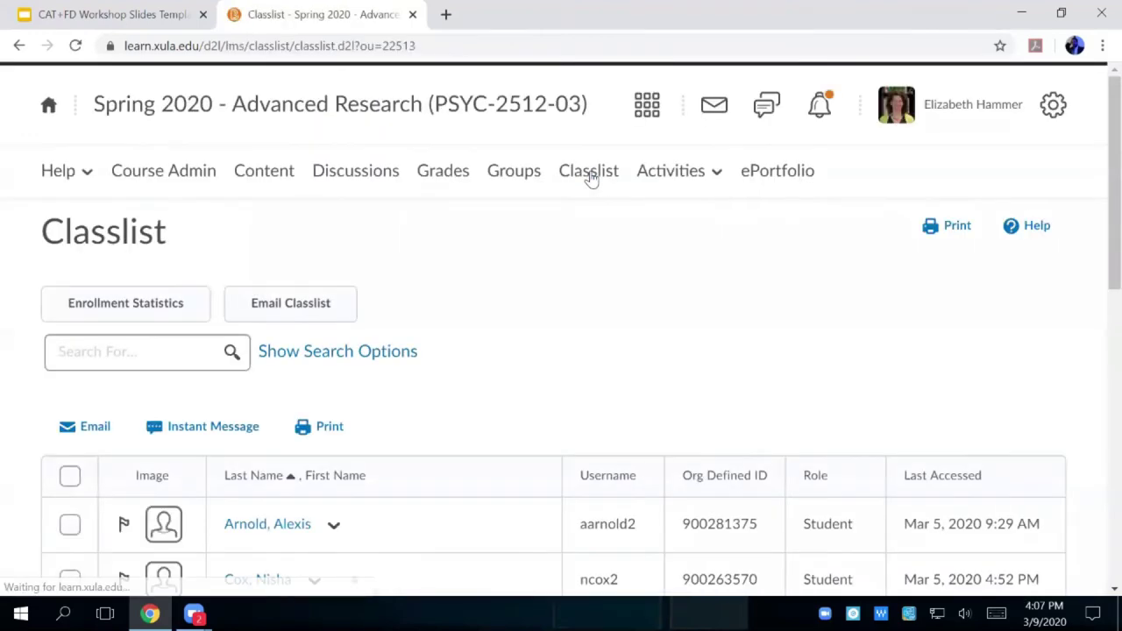
scroll(505, 335, down, 2)
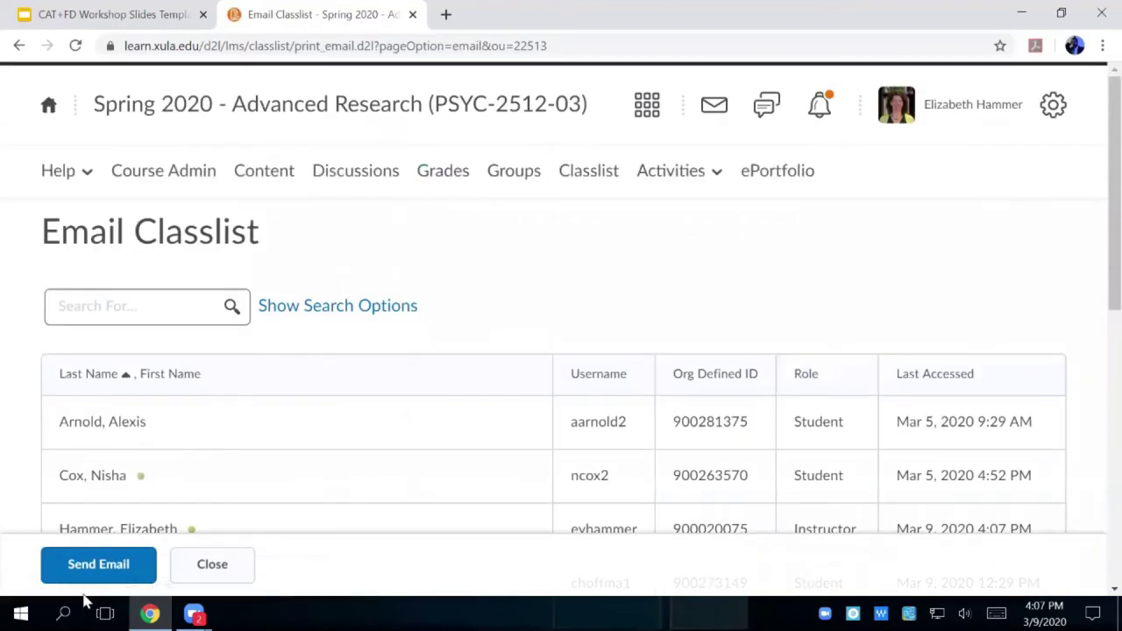
click(106, 568)
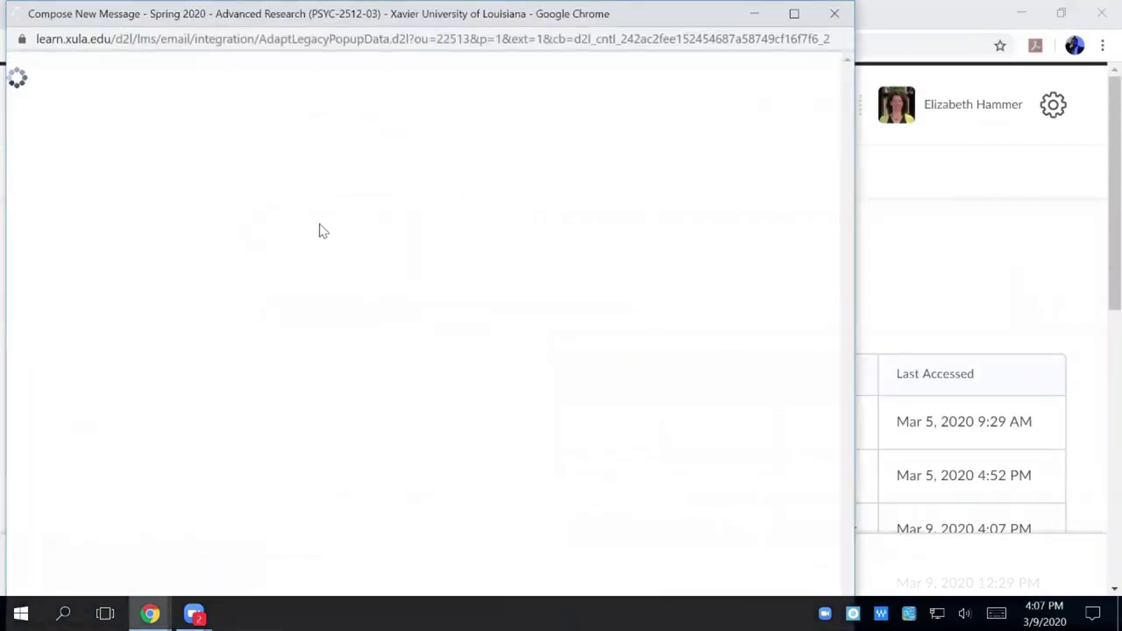
scroll(446, 224, down, 2)
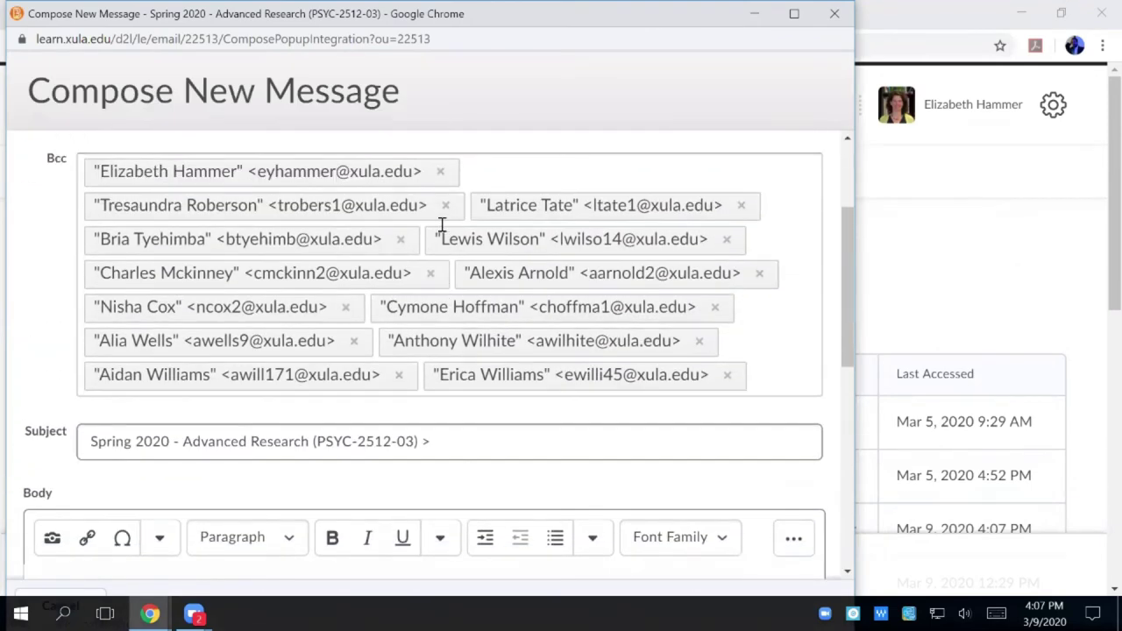
scroll(448, 259, up, 2)
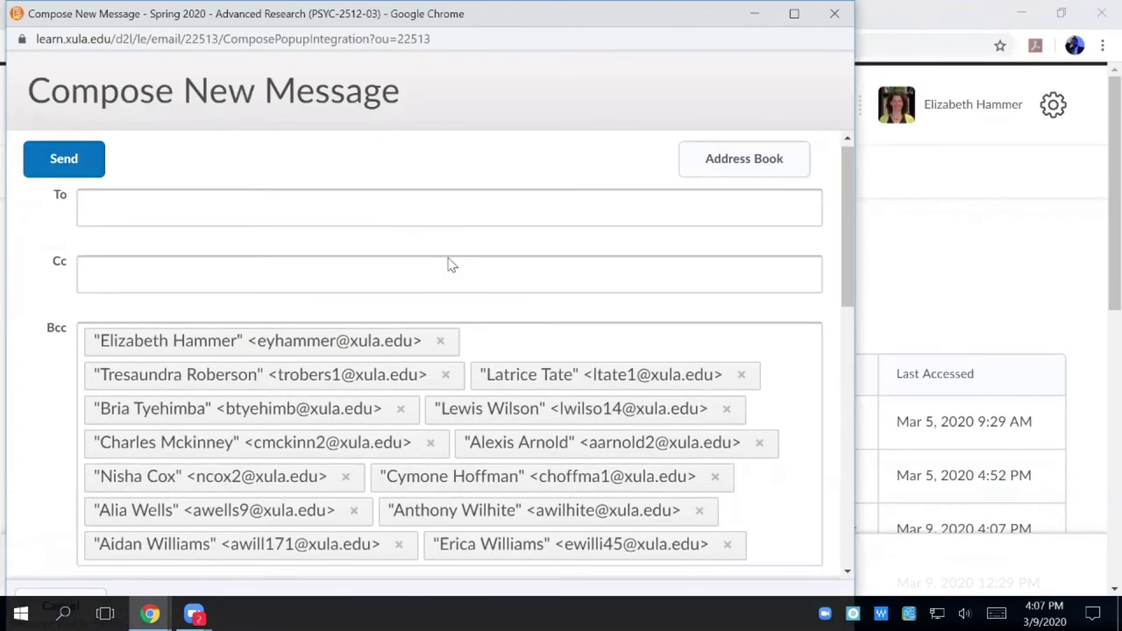
scroll(450, 264, down, 3)
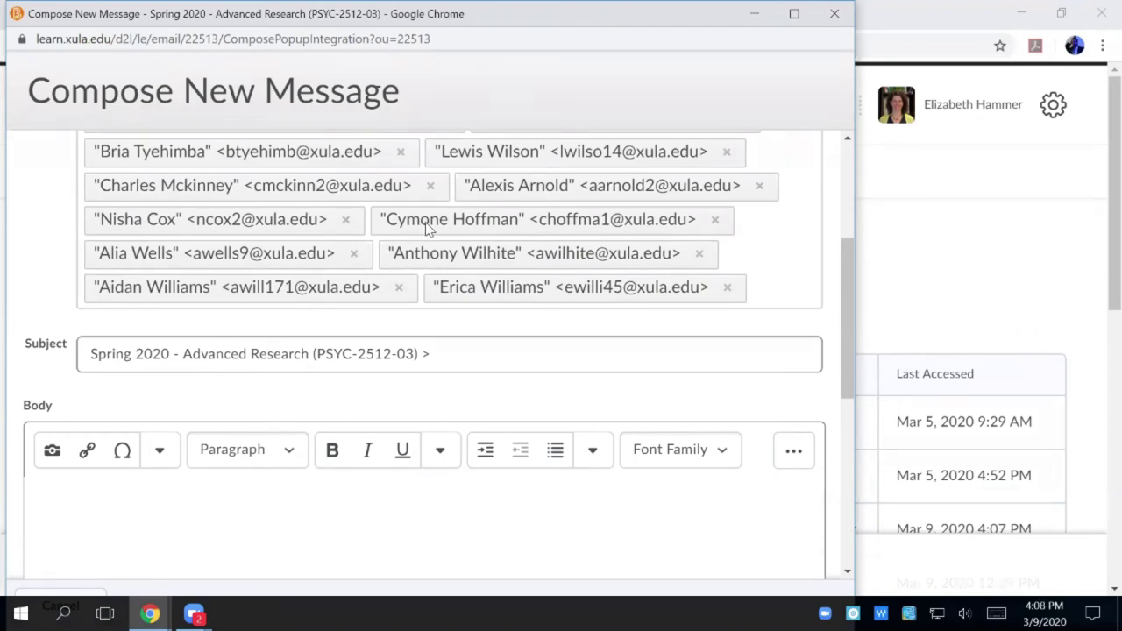
scroll(427, 226, up, 3)
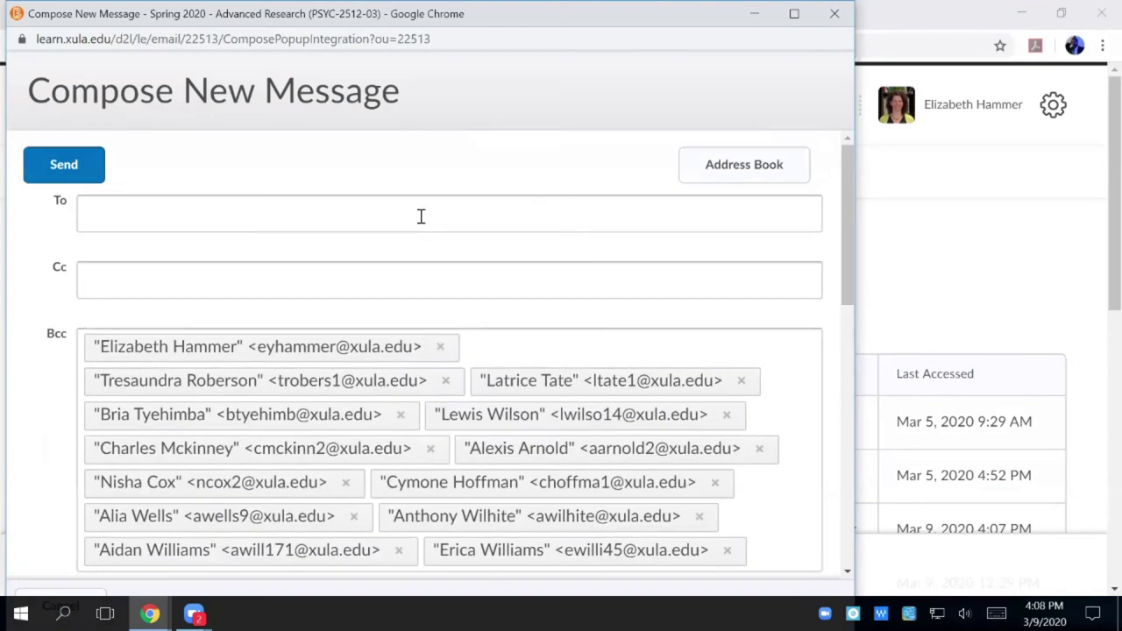
- Close the message window and start a new email from the course Classlist
click(834, 15)
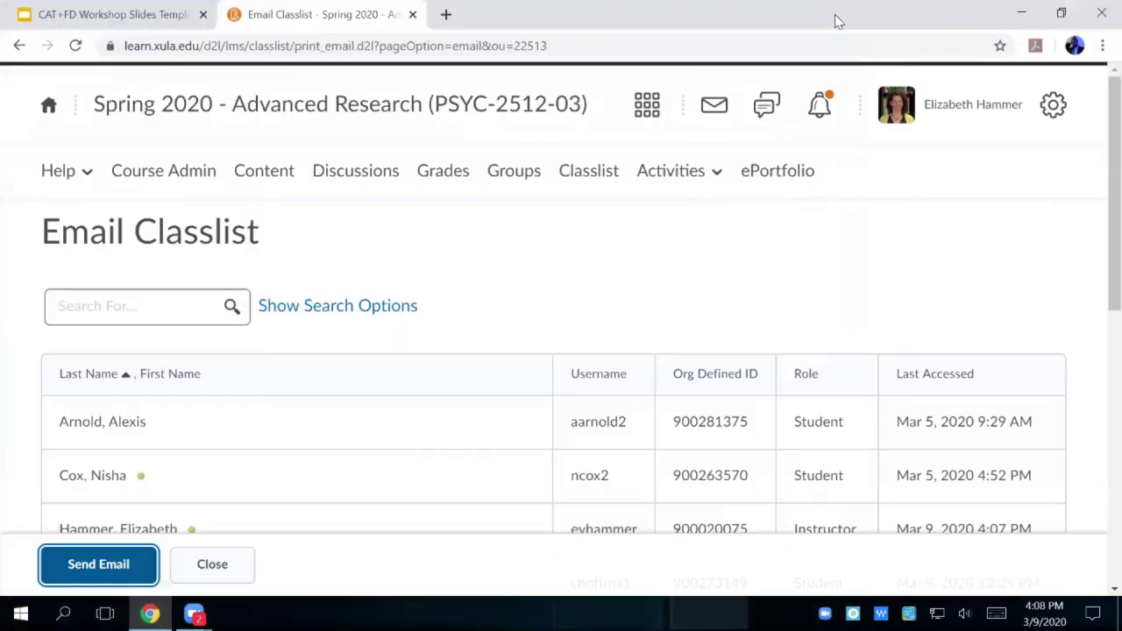
click(577, 181)
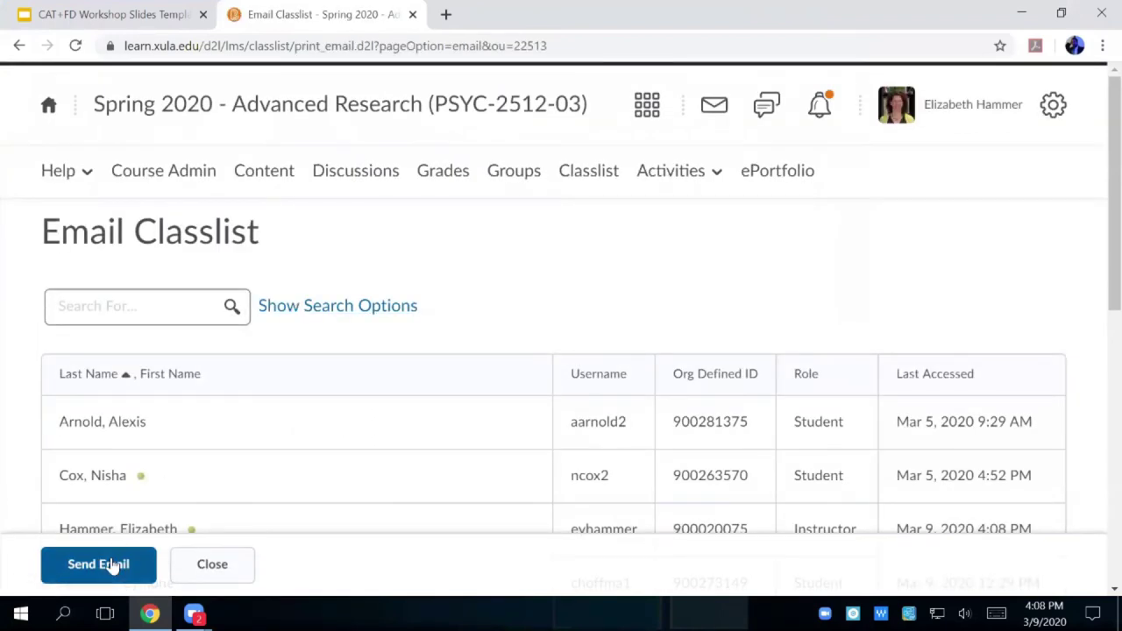
click(117, 562)
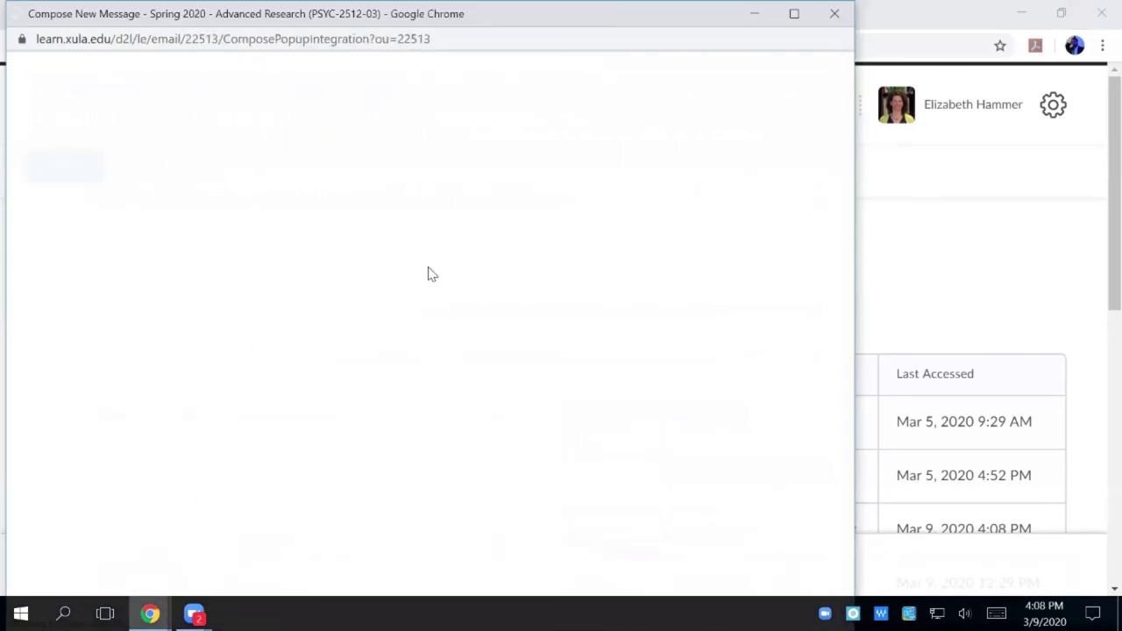
- Select part of the subject line and type 'enfpqubefp9' into the message body
scroll(427, 272, down, 2)
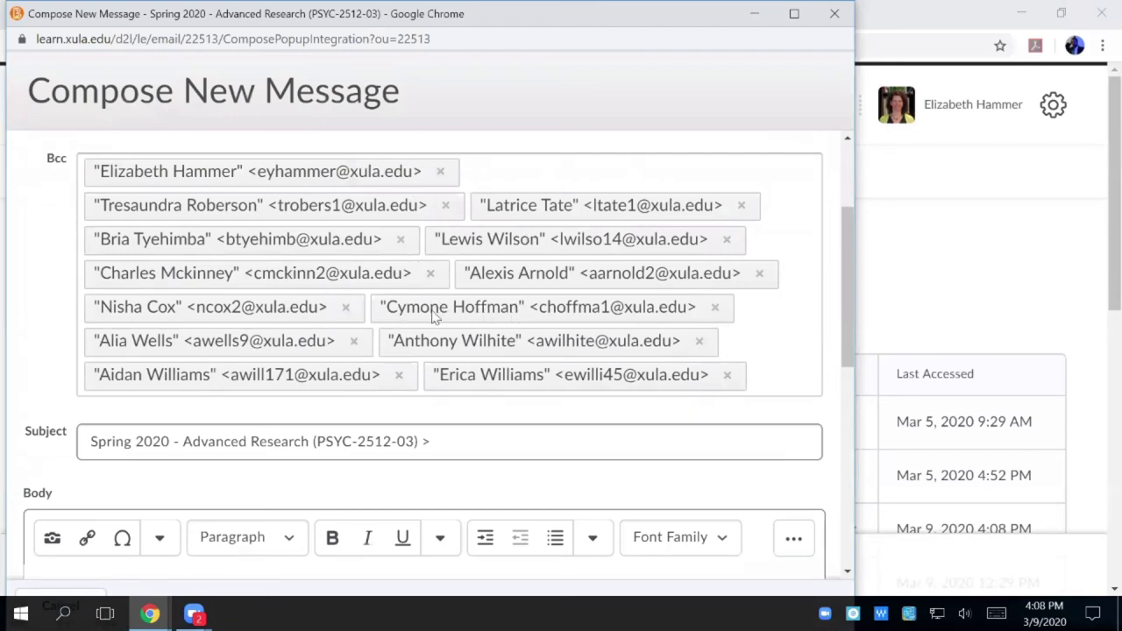
click(458, 448)
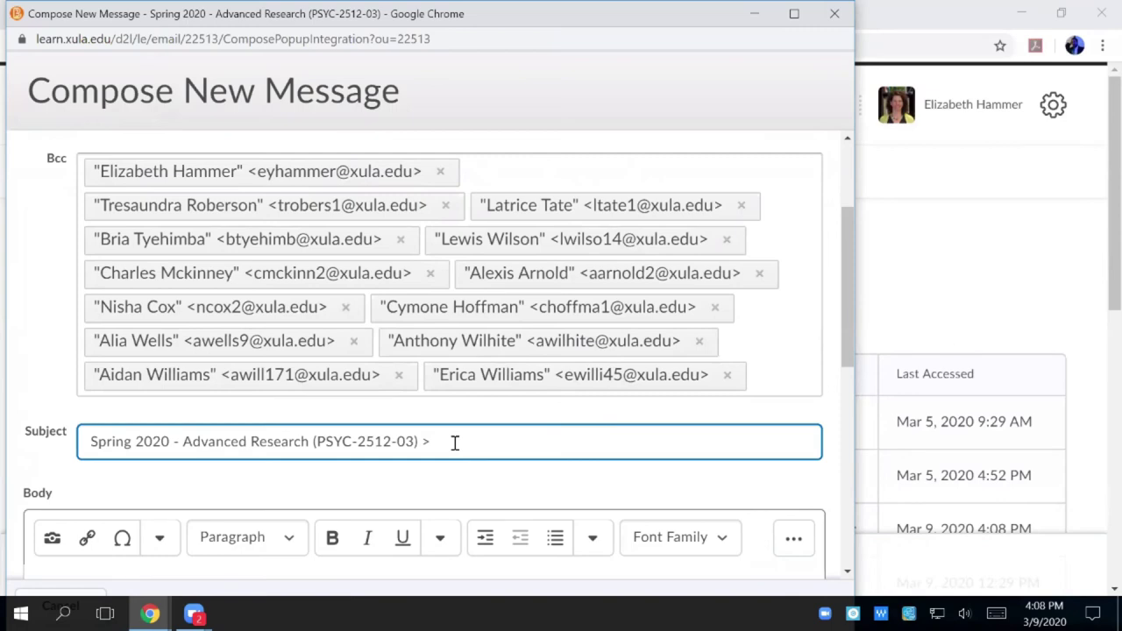
drag(455, 443, 238, 428)
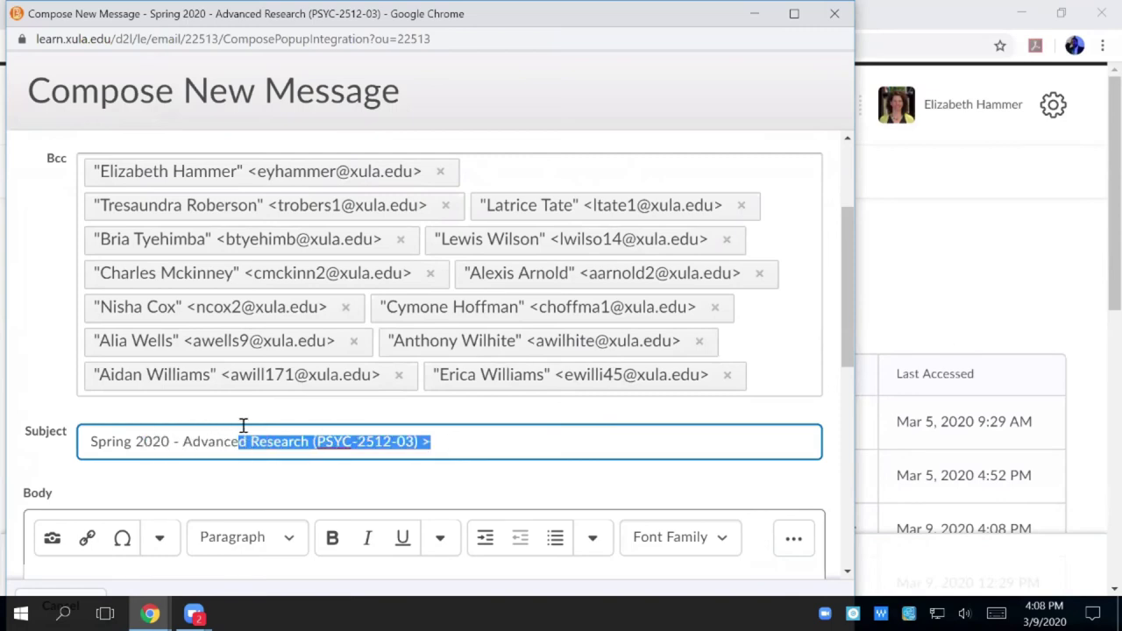
scroll(243, 425, up, 1)
scroll(244, 425, down, 3)
click(239, 426)
text(enfpqubefp9)
scroll(275, 376, down, 2)
scroll(276, 377, down, 3)
scroll(235, 418, up, 8)
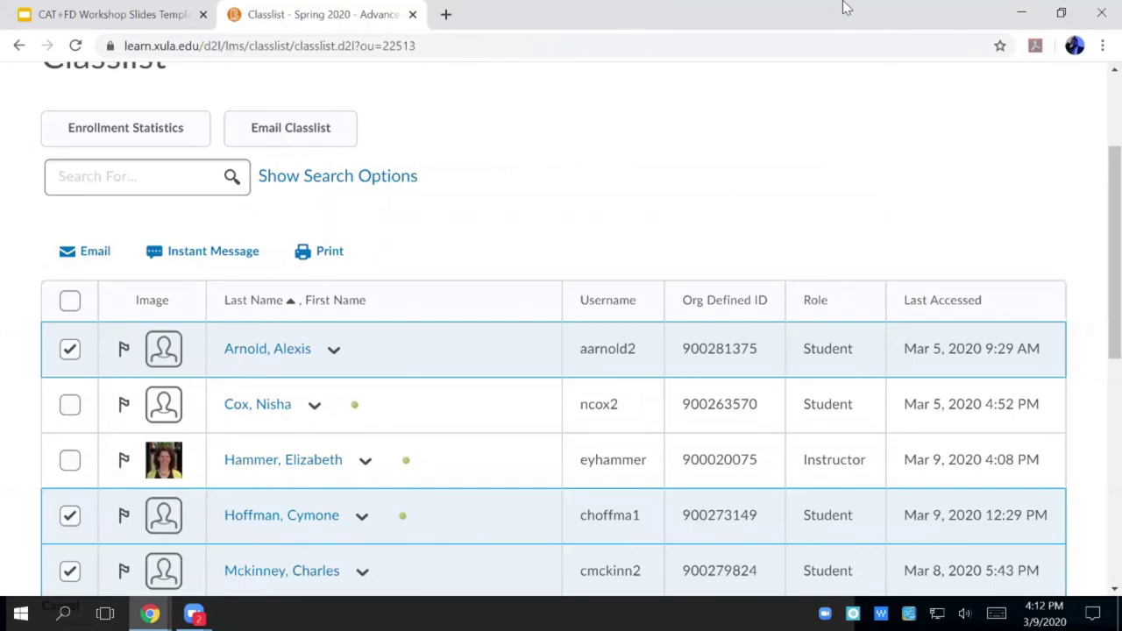
- Open a blank course email Compose New Message page, with the course title prefilled as subject
key(super+Down)
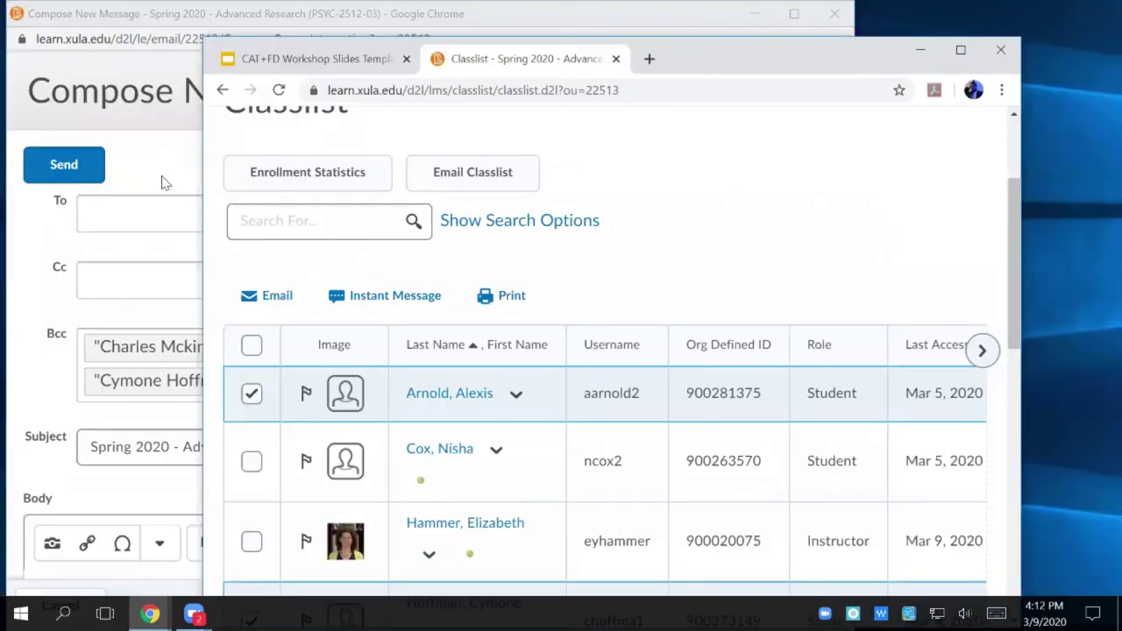
scroll(601, 201, down, 5)
scroll(604, 202, up, 10)
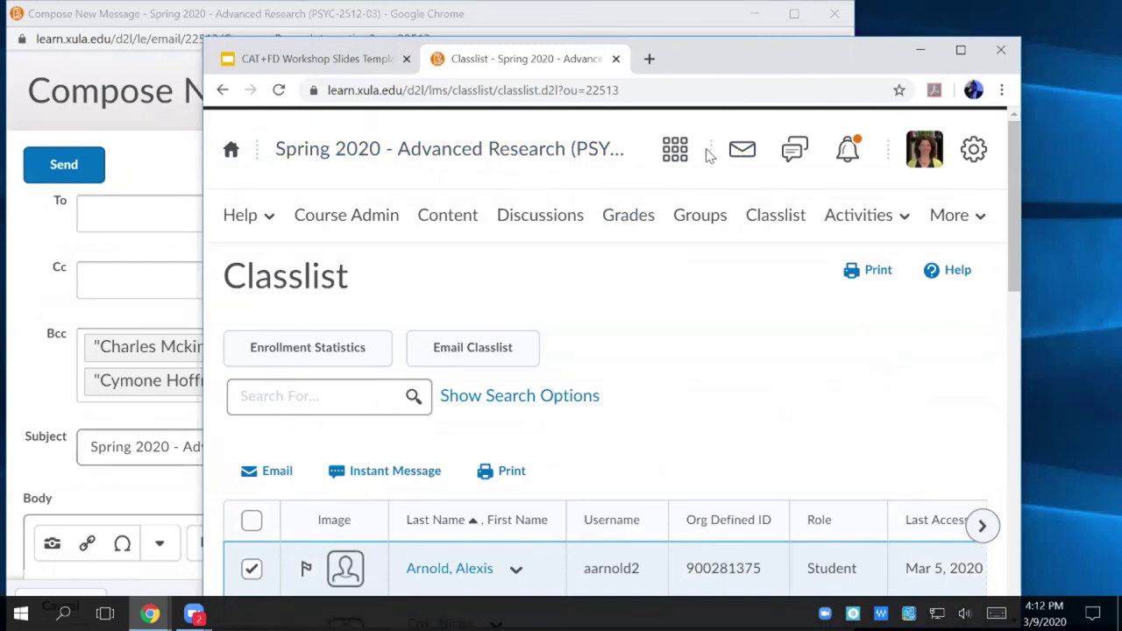
click(743, 150)
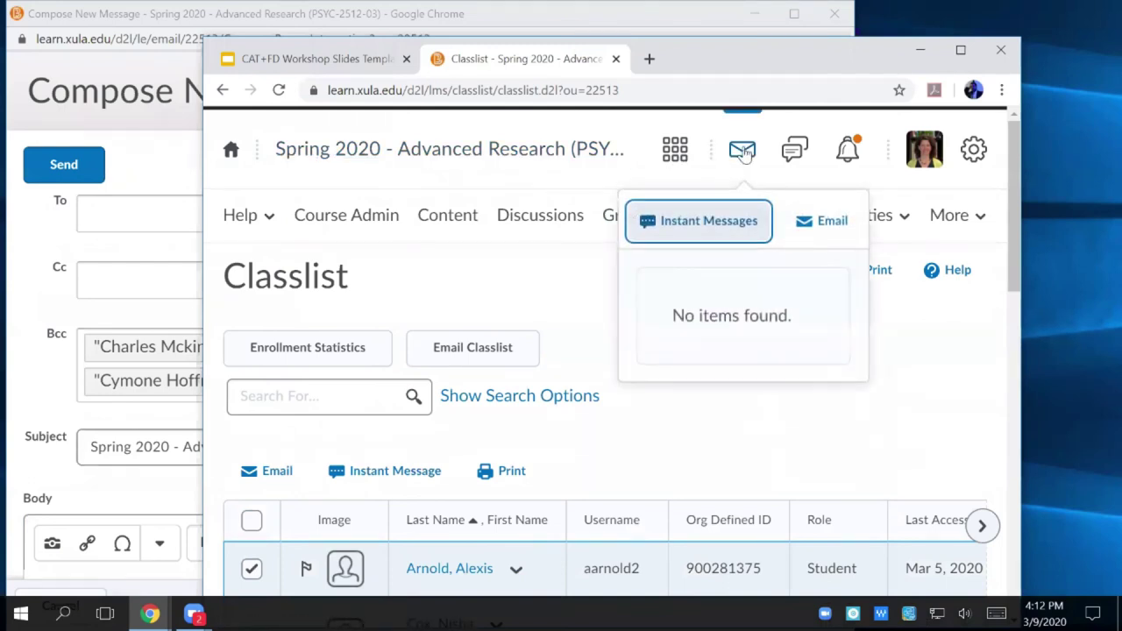
click(828, 223)
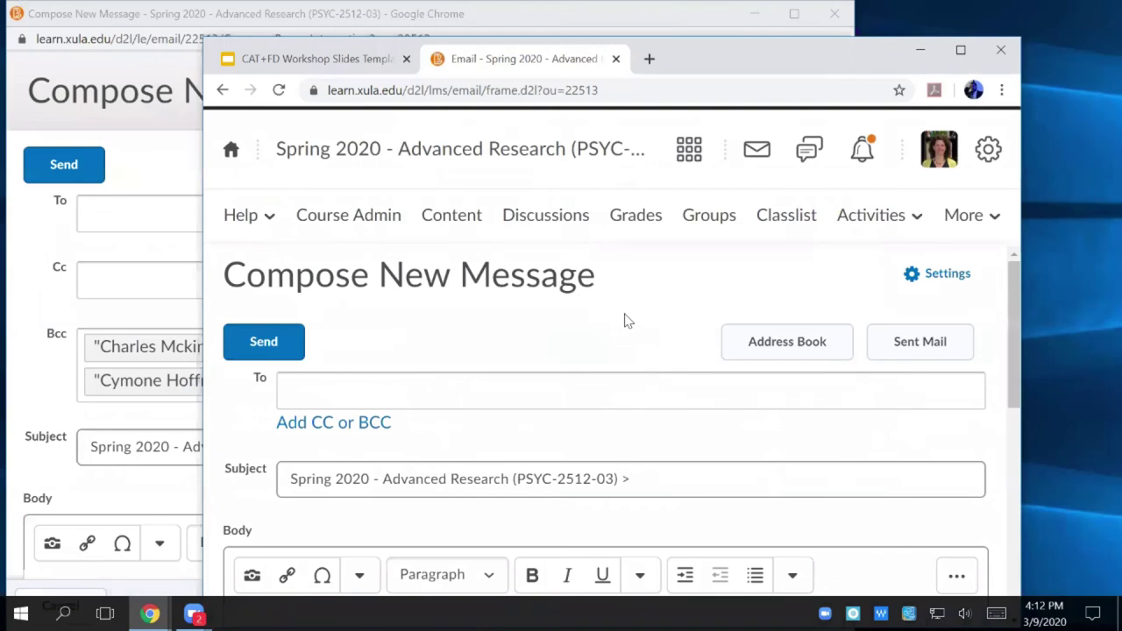
click(934, 275)
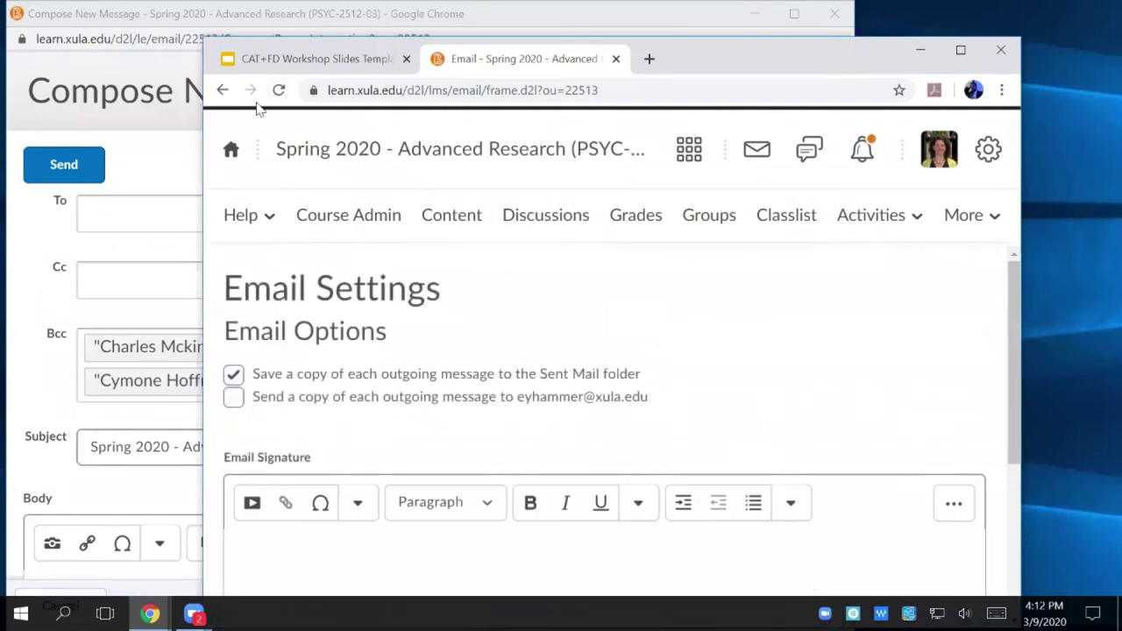
click(223, 91)
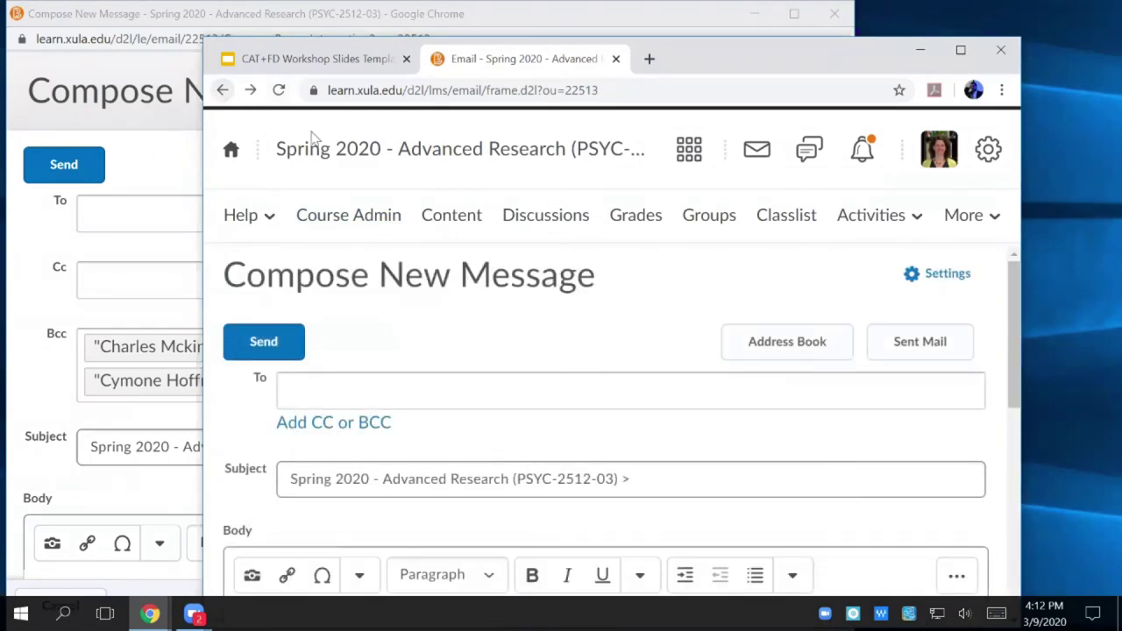
- Show the course's Sent Mail list and scroll through the previously sent emails
click(924, 340)
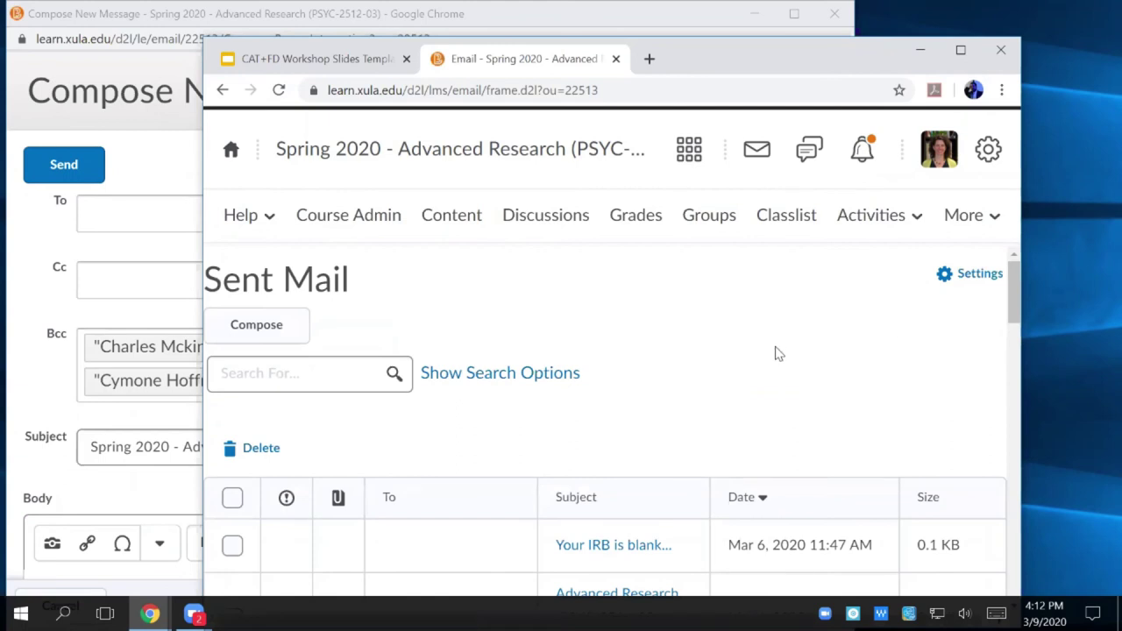
scroll(776, 353, down, 3)
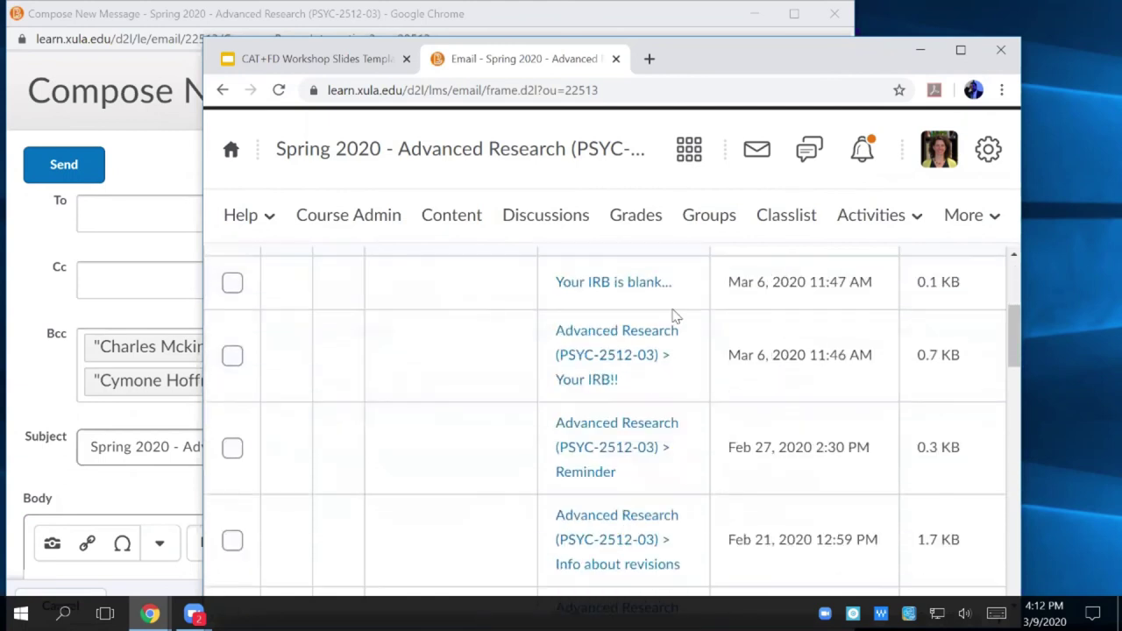
scroll(614, 298, down, 2)
scroll(552, 290, up, 5)
scroll(553, 301, down, 2)
scroll(553, 300, down, 1)
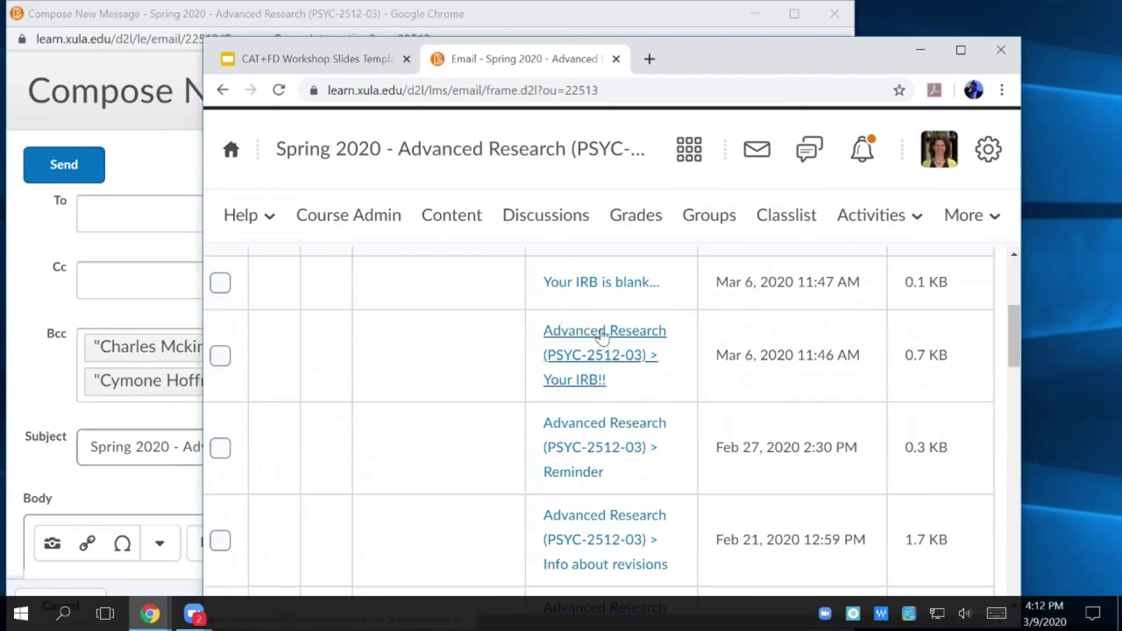
- Open the Mar 6, 2020 'Your IRB!!' email full-screen and review its Bcc recipients
click(601, 336)
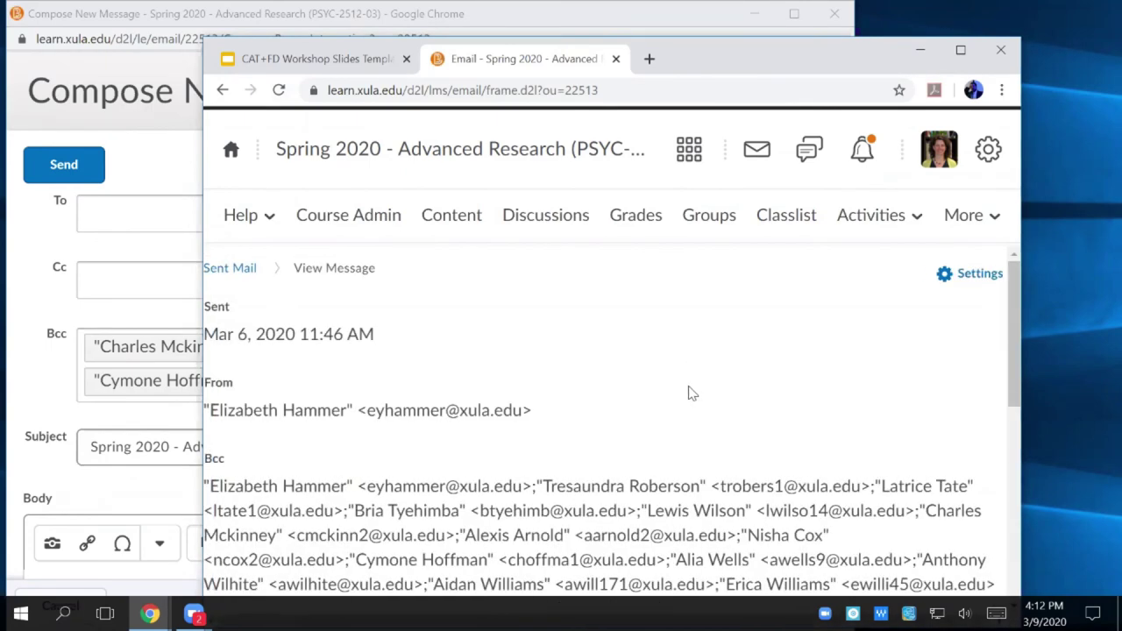
click(961, 50)
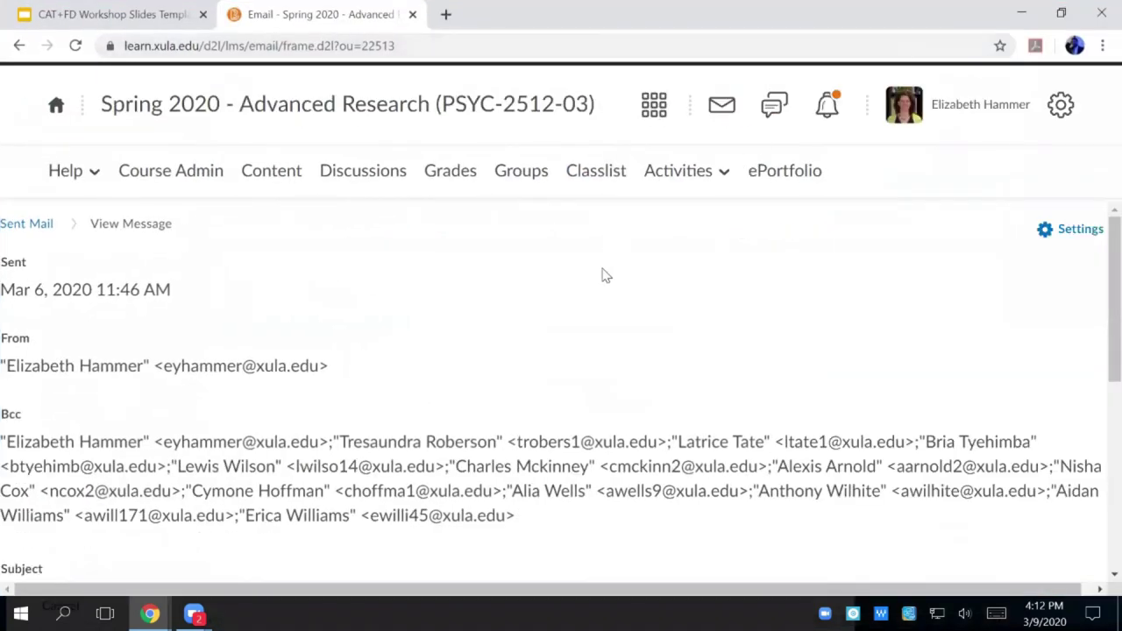
scroll(604, 271, down, 2)
scroll(604, 271, up, 2)
scroll(680, 430, down, 4)
scroll(687, 427, left, 1)
scroll(869, 481, up, 4)
- Go back to the Brightspace homepage using the navbar home icon
click(56, 106)
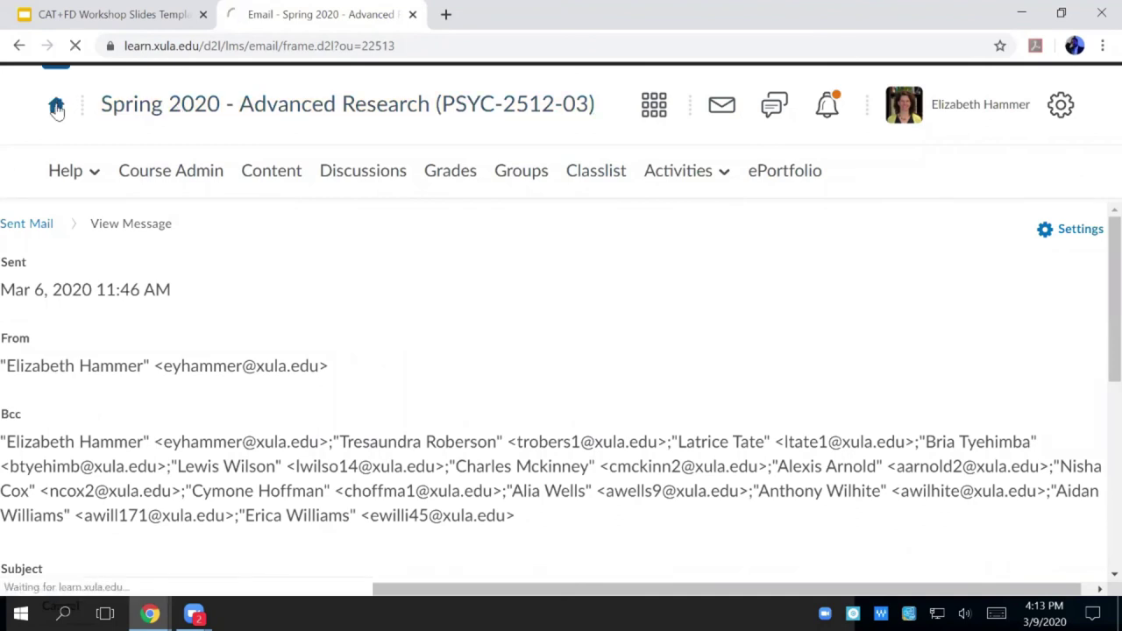